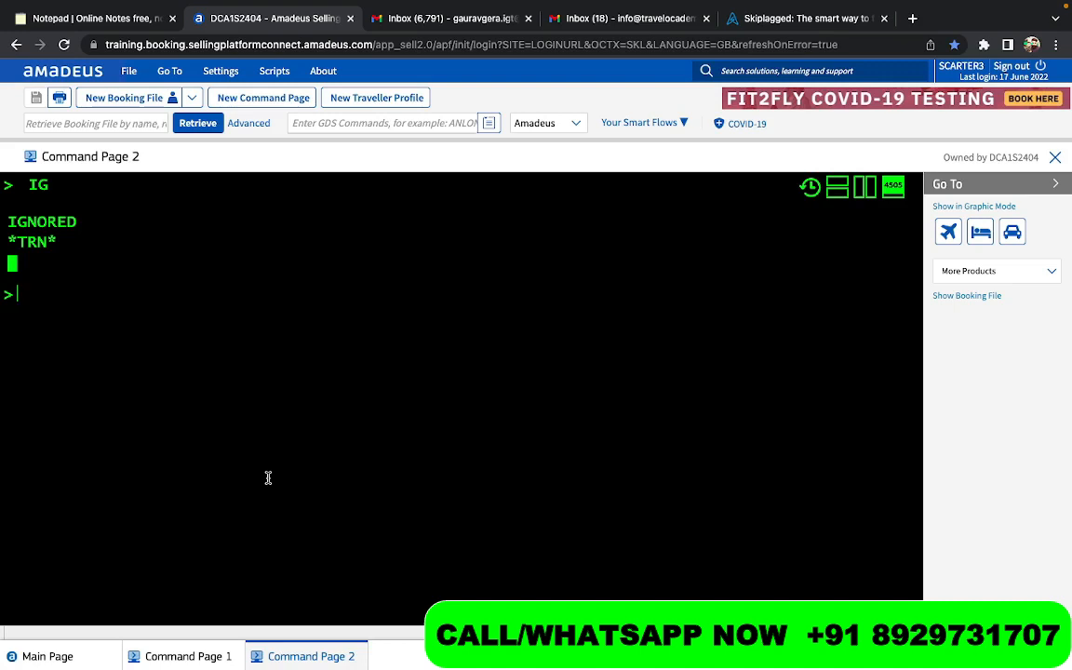
# - Write the note "MANY AIRLINE - OW AND ROUND TRIP" on the command line and highlight the words ROUND TRIP
pyautogui.write('MANY AIRL')
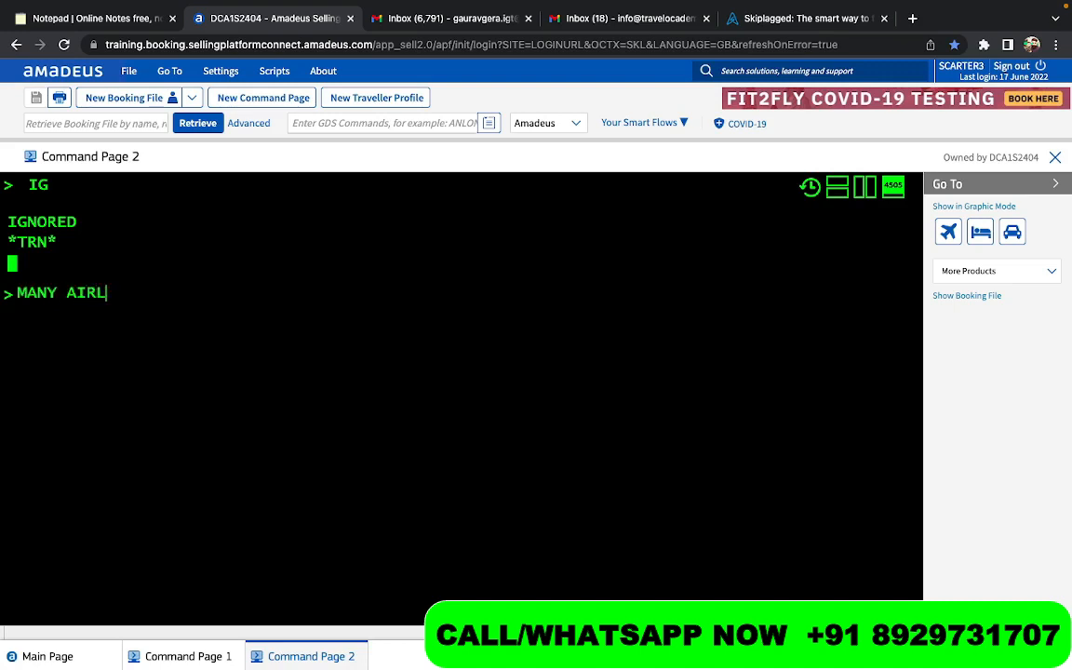
pyautogui.write('INES==')
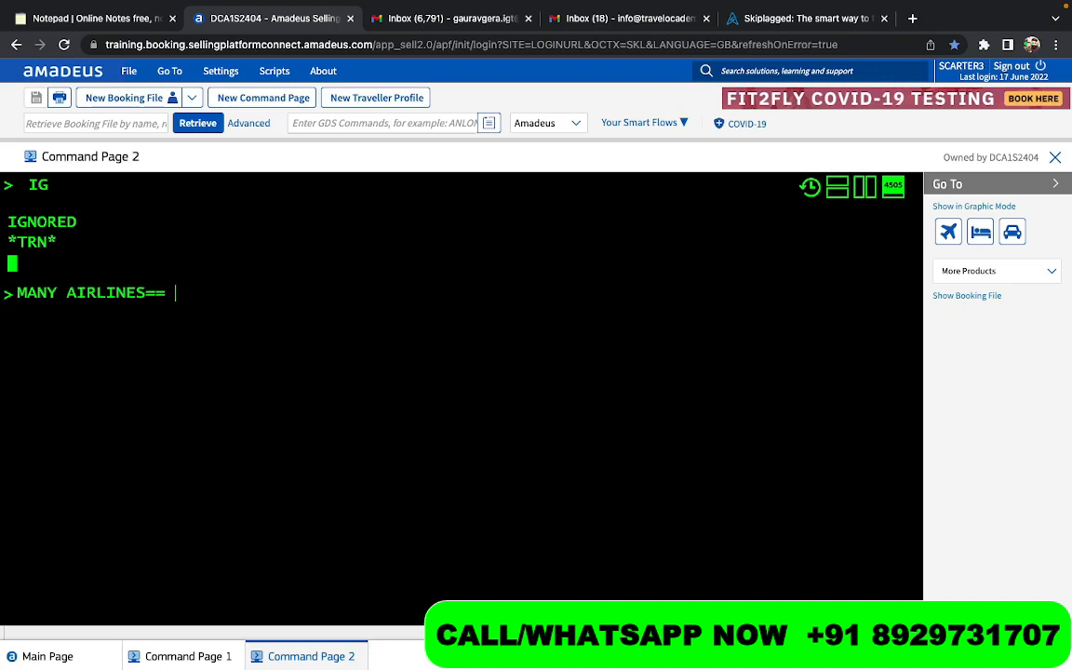
pyautogui.press('BackSpace')
pyautogui.press('BackSpace')
pyautogui.press('BackSpace')
pyautogui.press('BackSpace')
pyautogui.write('- OW AND ROU')
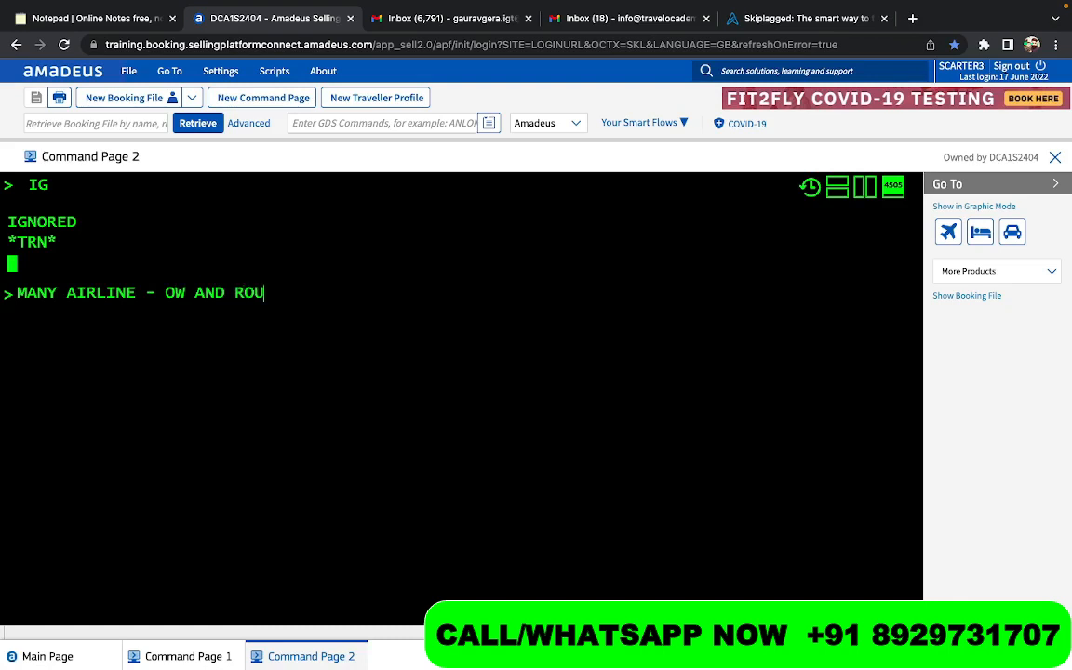
pyautogui.write('ND TRU')
pyautogui.press('BackSpace')
pyautogui.write('IP')
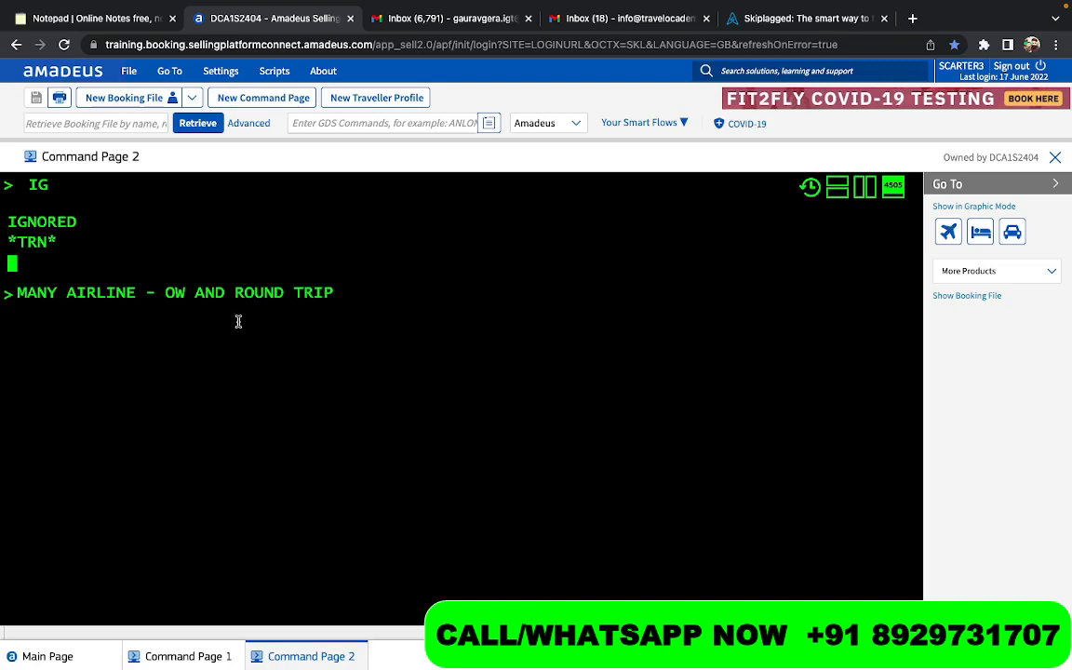
pyautogui.click(169, 294)
pyautogui.doubleClick(170, 293)
pyautogui.moveTo(234, 294); pyautogui.dragTo(346, 290)
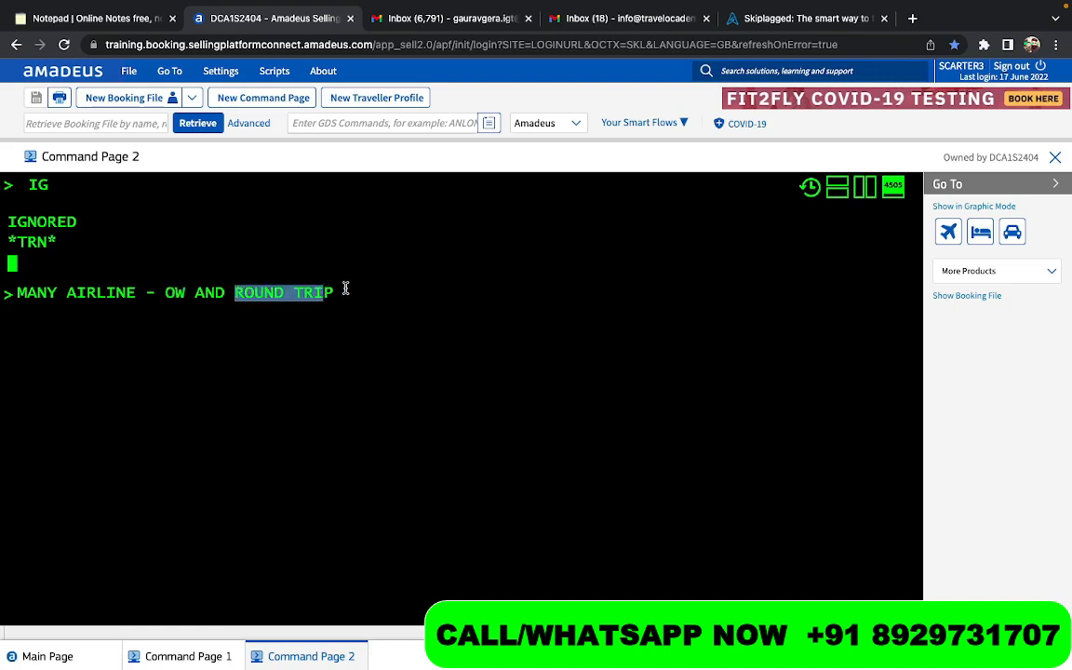
pyautogui.click(347, 290)
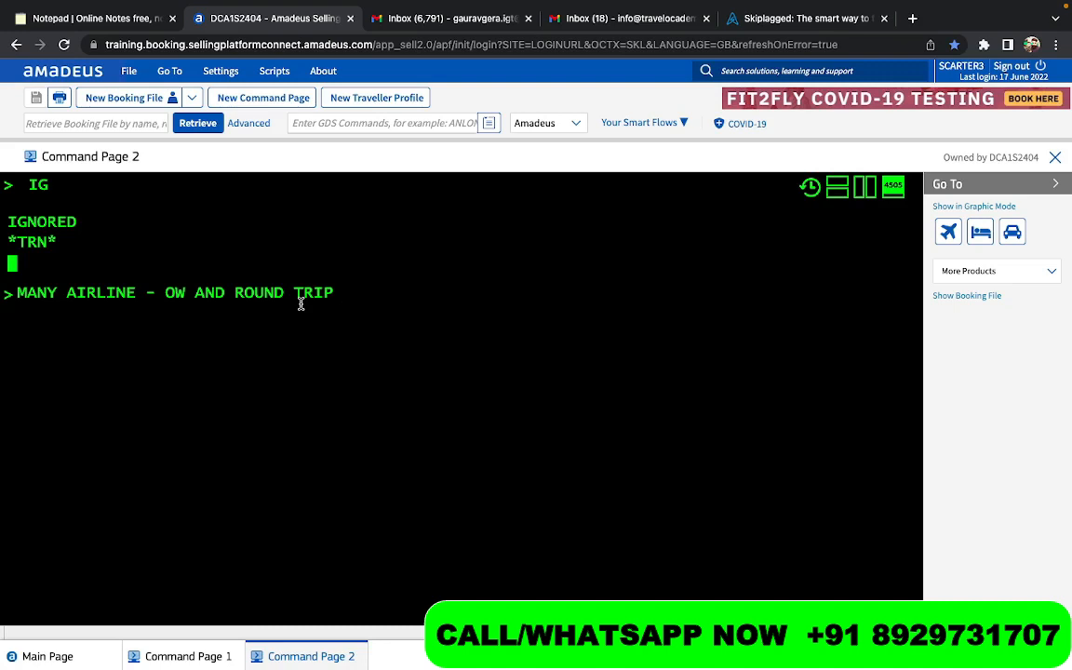
# - Replace the note with the schedule search SN23JULPARACC for Paris to Accra on 23 July, and run it
pyautogui.tripleClick(301, 304)
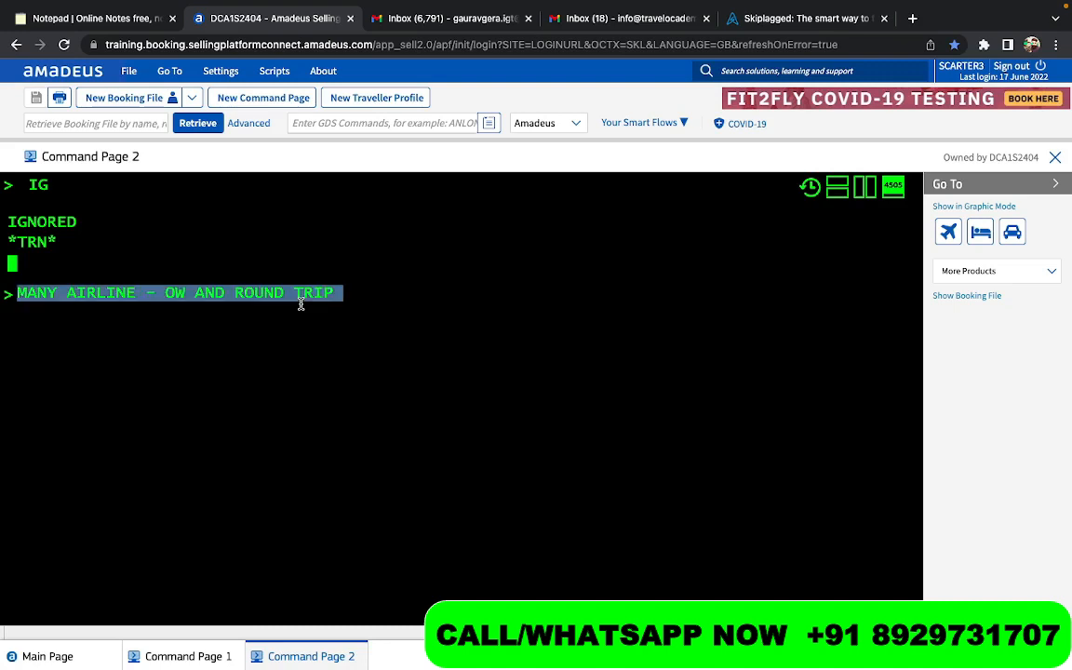
pyautogui.press('BackSpace')
pyautogui.write('SN2')
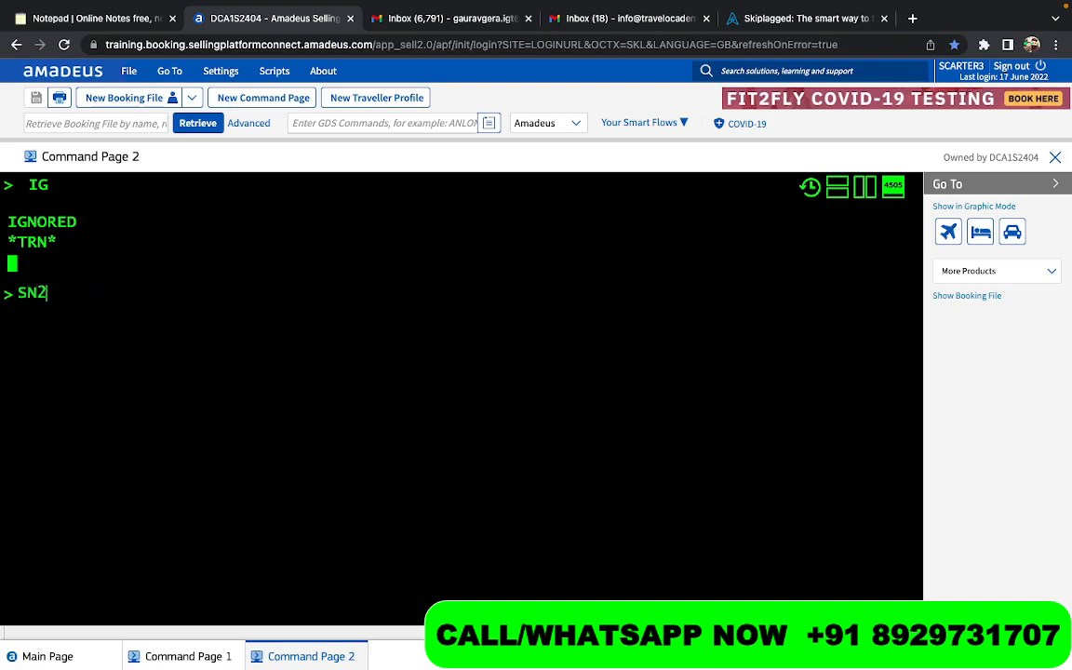
pyautogui.write('3JUL')
pyautogui.write('PARACC')
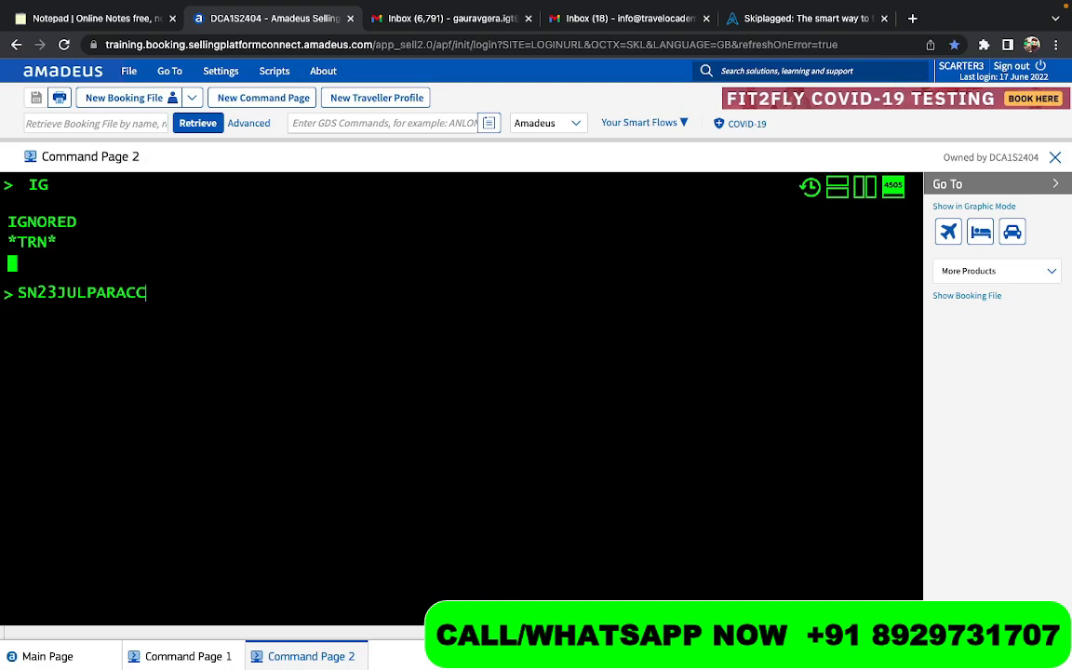
pyautogui.press('Return')
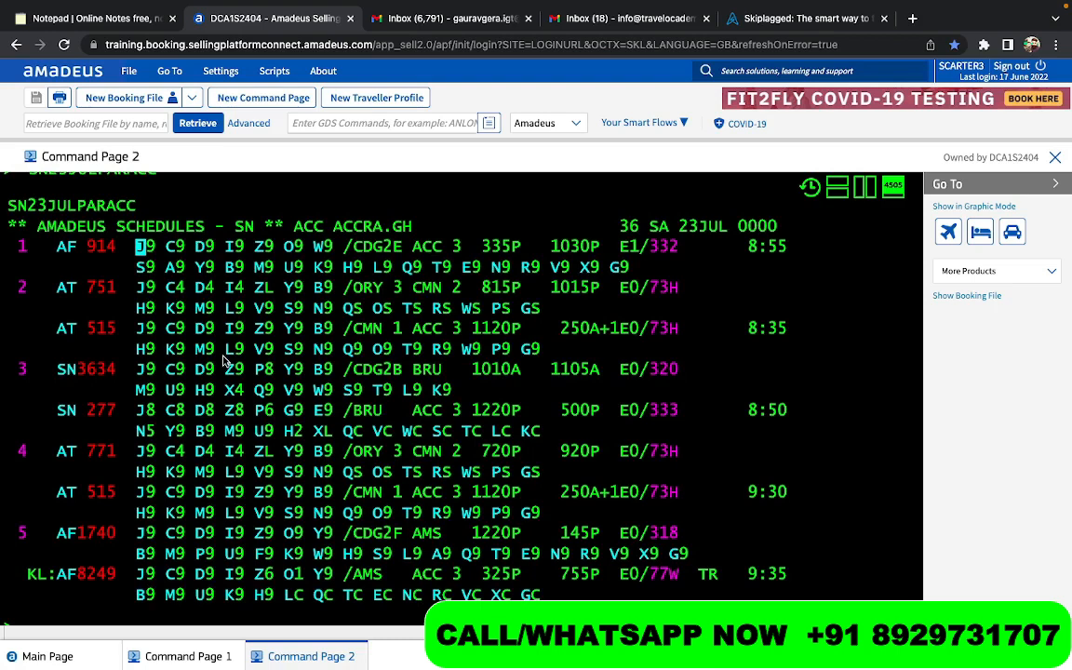
# - Change the schedule search month to June and run SN23JUNPARACC for Paris to Accra
pyautogui.press('Up')
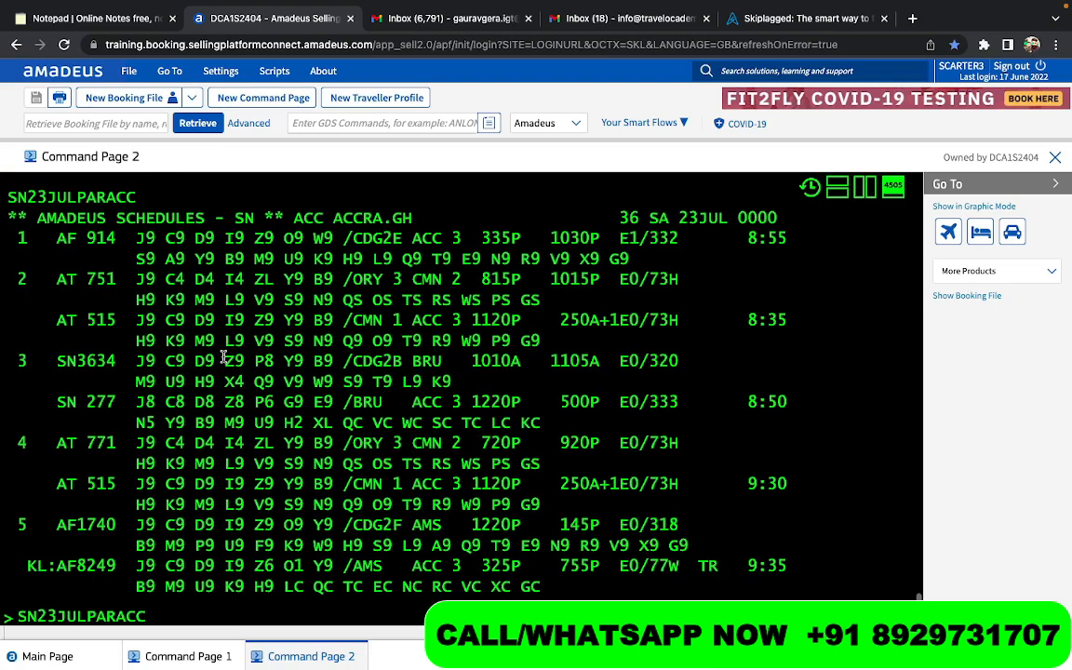
pyautogui.press('Right')
pyautogui.press('Right')
pyautogui.press('Right')
pyautogui.press('Right')
pyautogui.press('Right')
pyautogui.press('Right')
pyautogui.press('Right')
pyautogui.press('BackSpace')
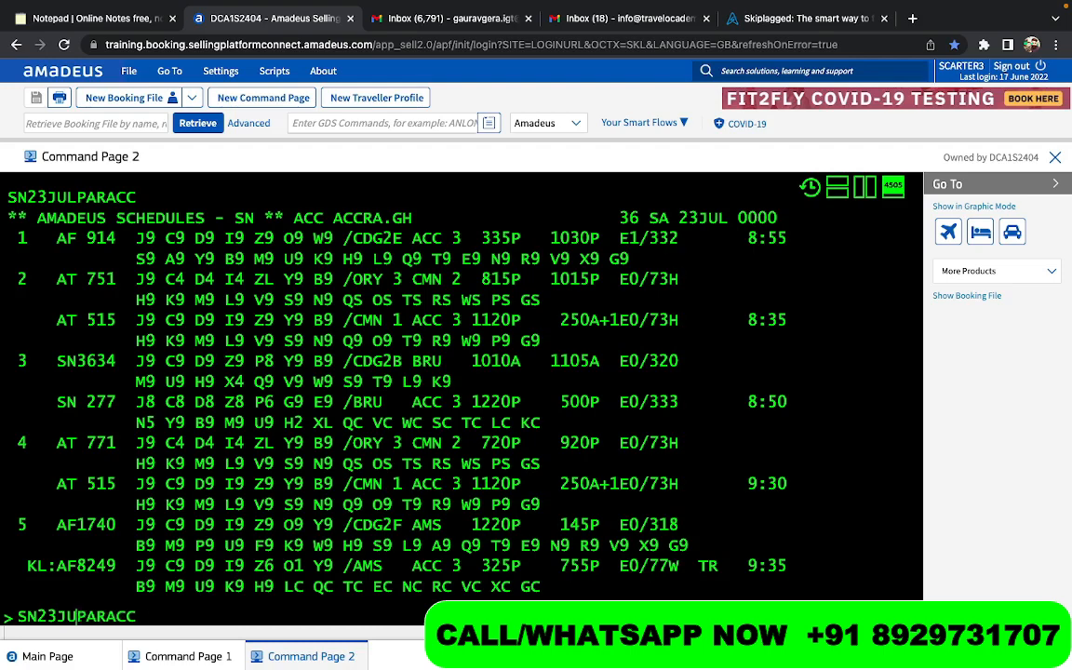
pyautogui.write('N')
pyautogui.press('Return')
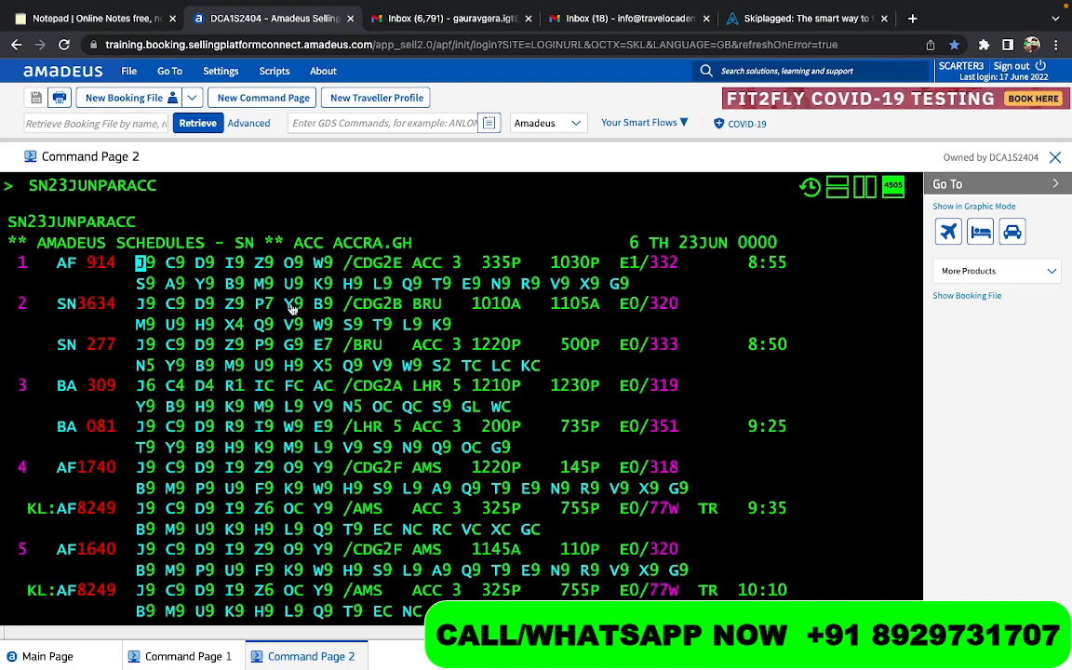
# - Sell one Y-class seat on line 1, flight AF 914, with SS1Y1
pyautogui.write('SS1Y1')
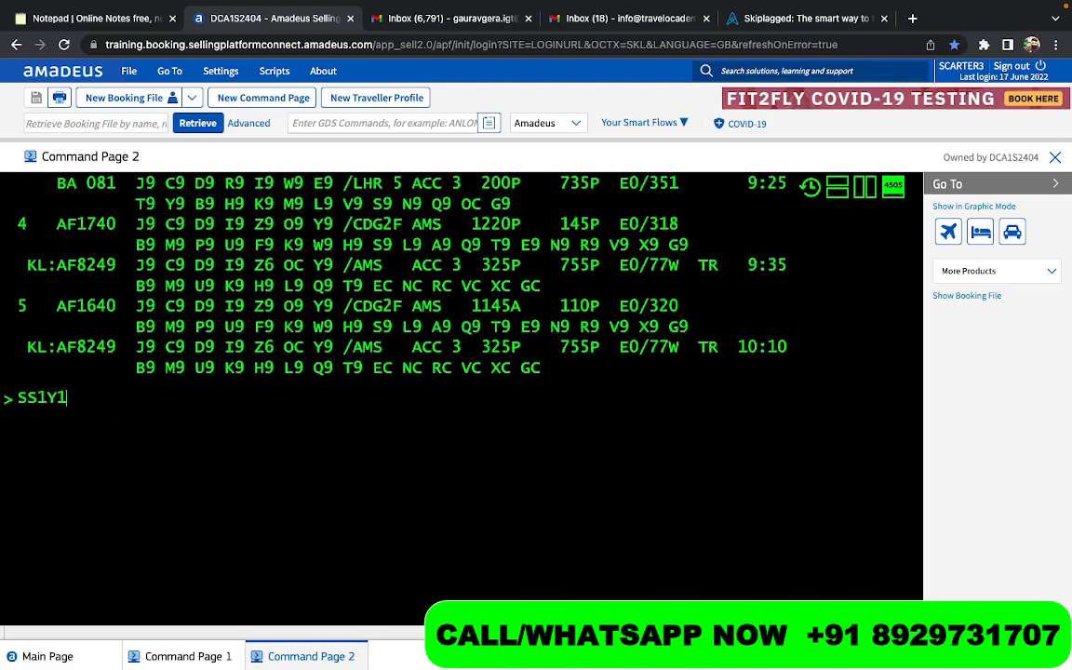
pyautogui.scroll(5, 108, 290)
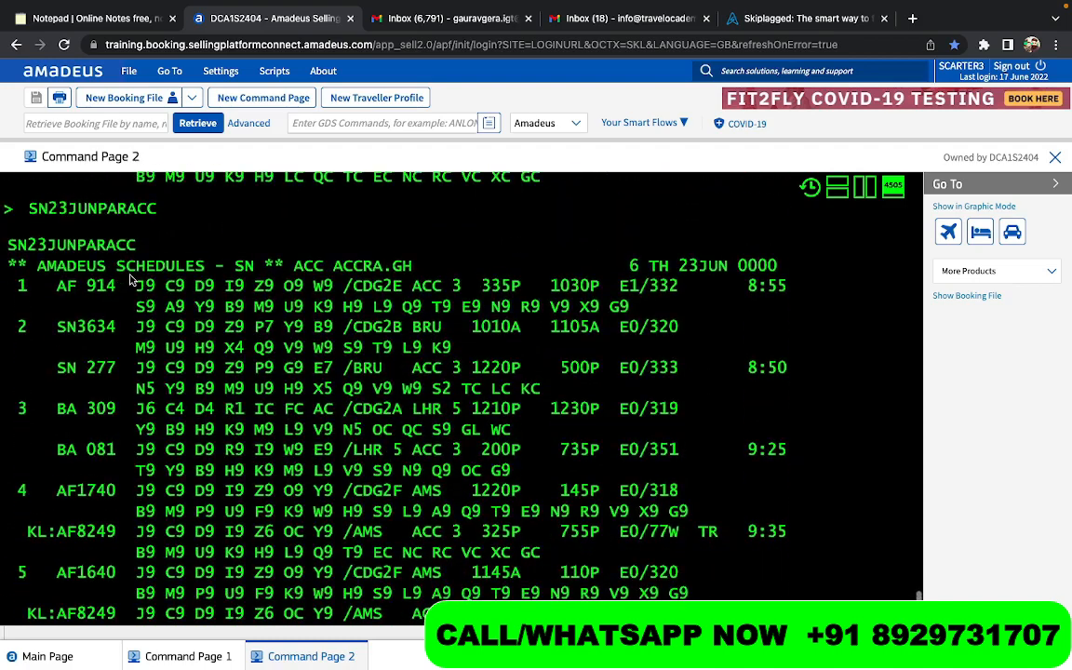
pyautogui.write('1')
pyautogui.press('Return')
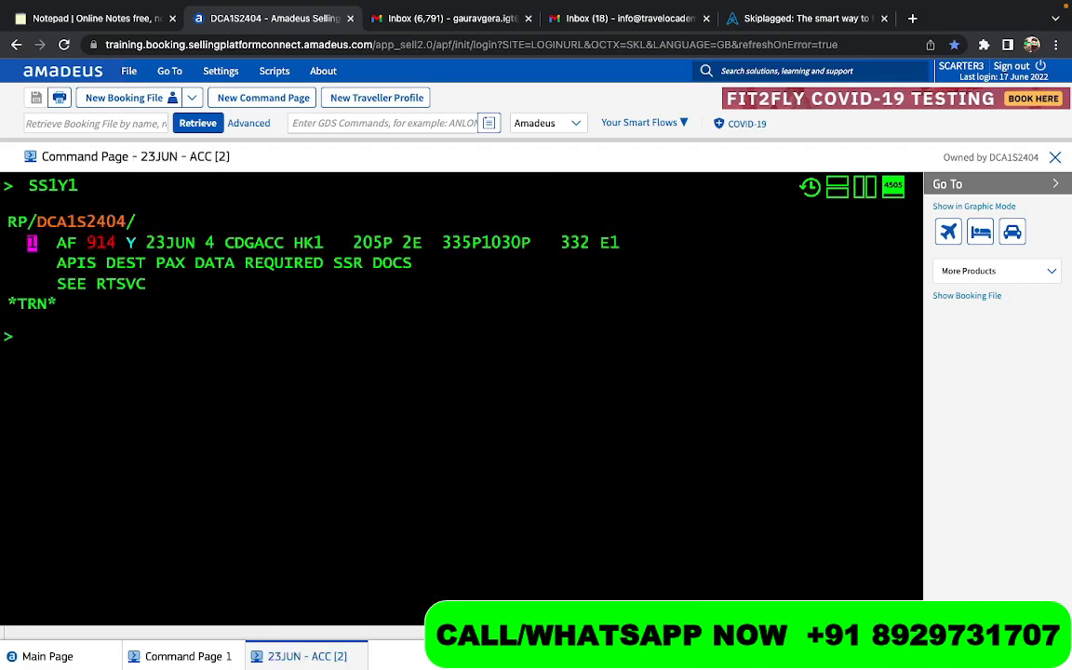
# - Reprice and rebook the one-way itinerary at the lowest available fare with FXR, and redisplay the booking with RT
pyautogui.write('FXR')
pyautogui.press('Return')
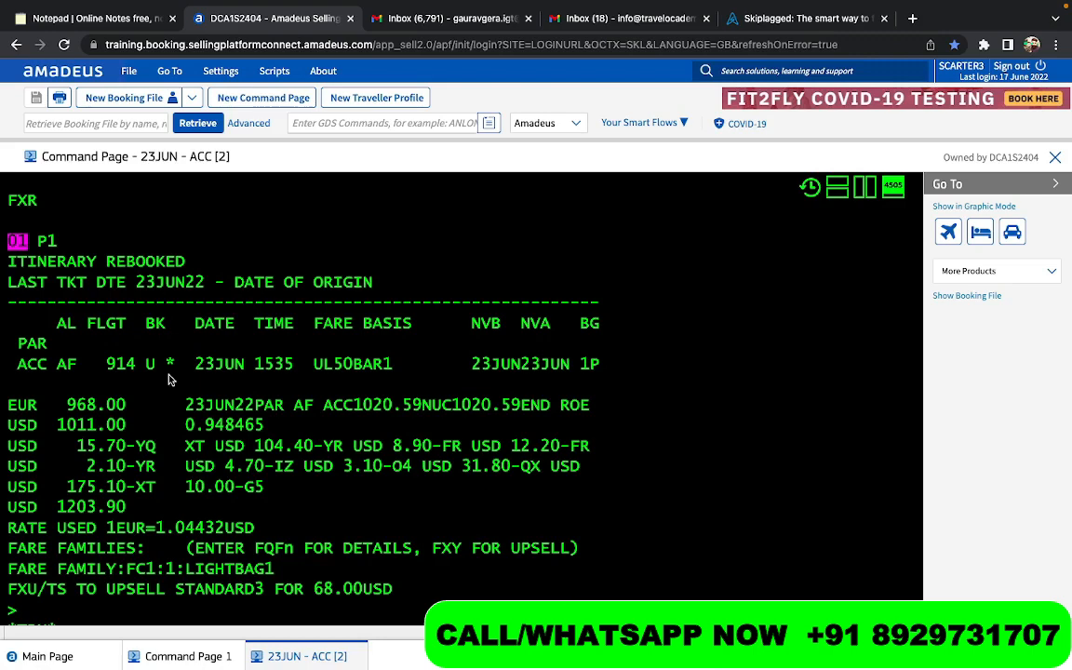
pyautogui.write('RT')
pyautogui.press('Return')
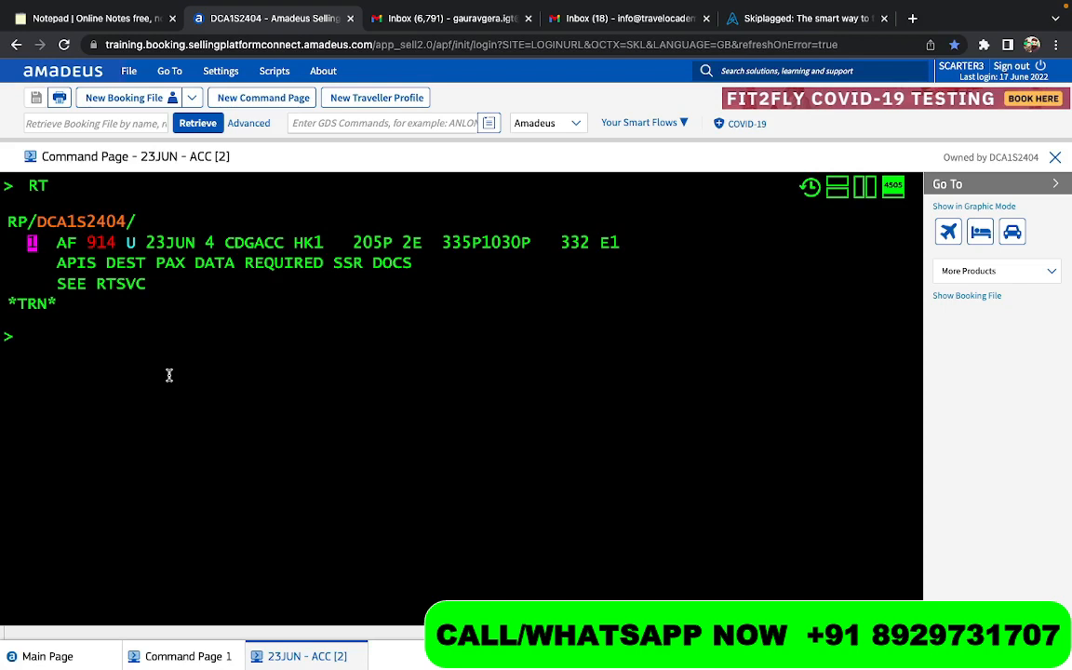
# - Run FXR again on the rebooked one-way segment to review its fare, and return to the booking with RT
pyautogui.write('FXR')
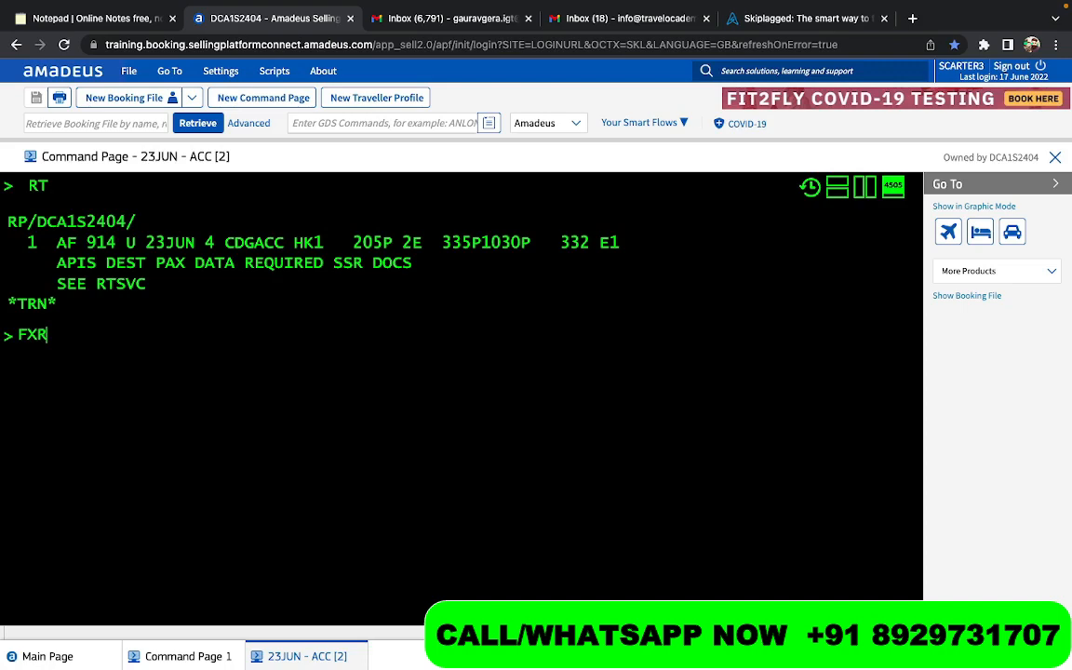
pyautogui.press('Return')
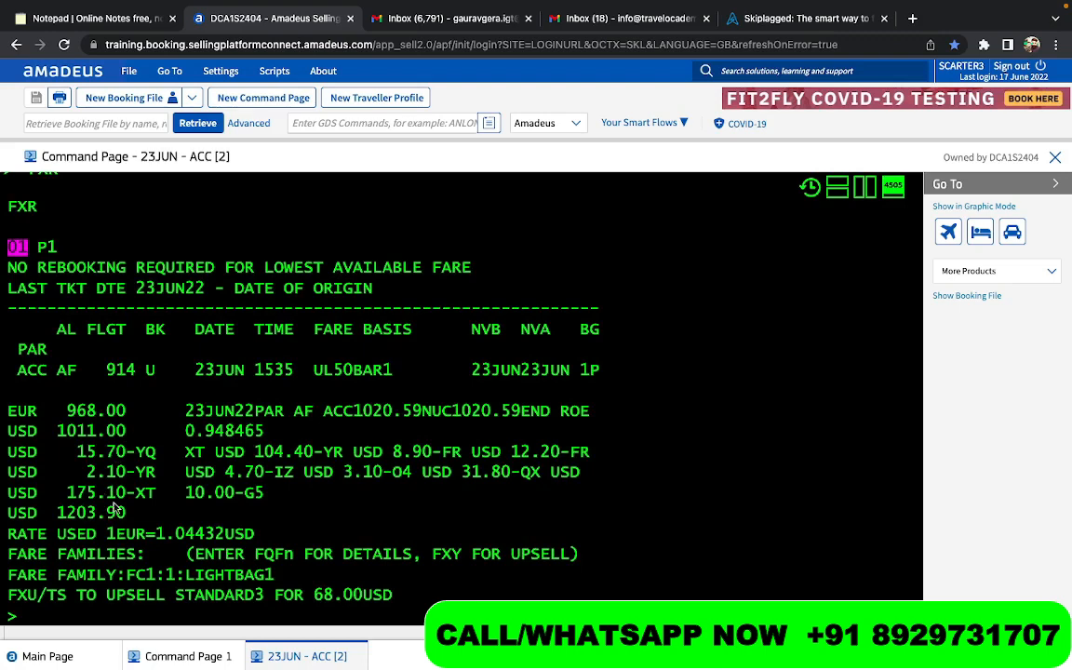
pyautogui.write('RT')
pyautogui.press('Return')
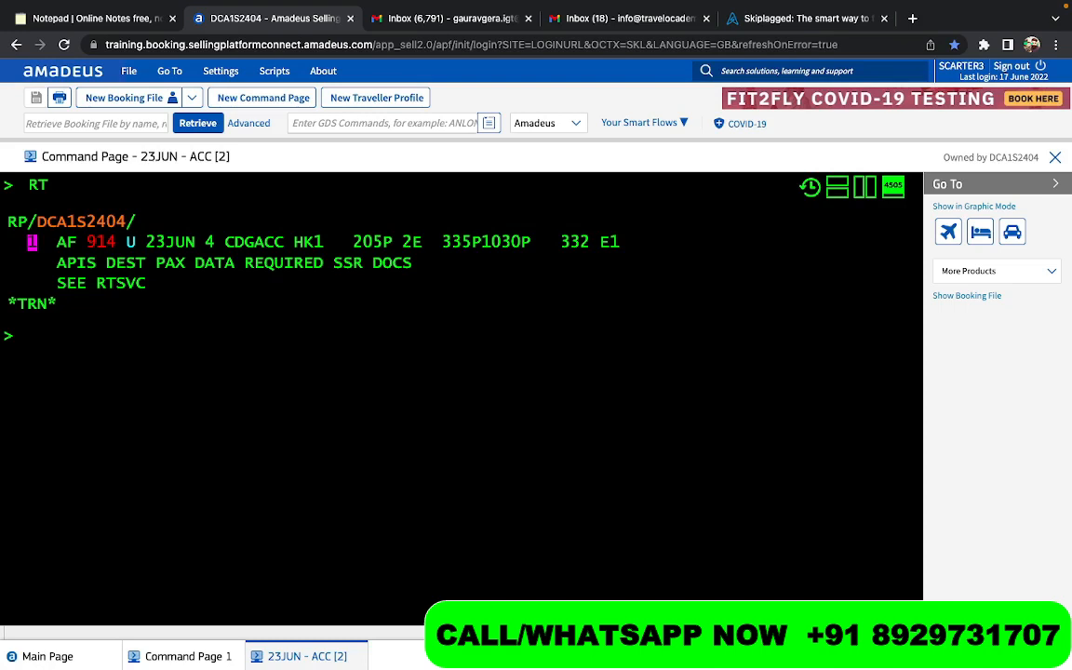
pyautogui.write('/R,U')
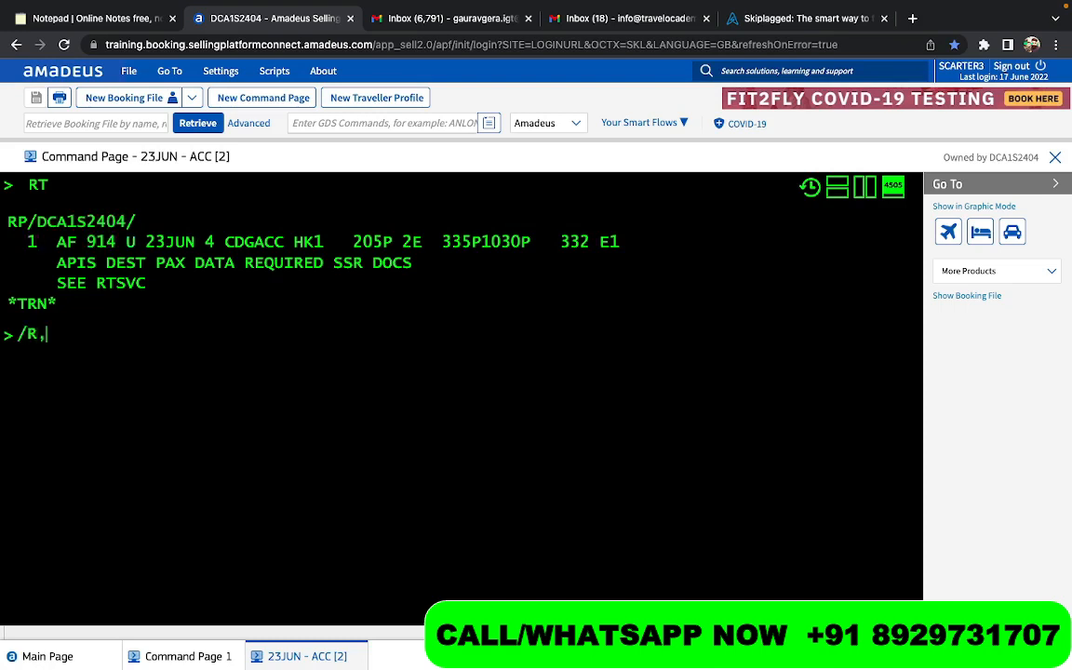
pyautogui.press('BackSpace')
pyautogui.press('BackSpace')
pyautogui.press('BackSpace')
pyautogui.press('BackSpace')
# - Review the one-way fare breakdown, and search Air France return schedules from Accra to Paris CDG on 23 March with SN23MARACCCDG/AAF
pyautogui.scroll(5, 461, 391)
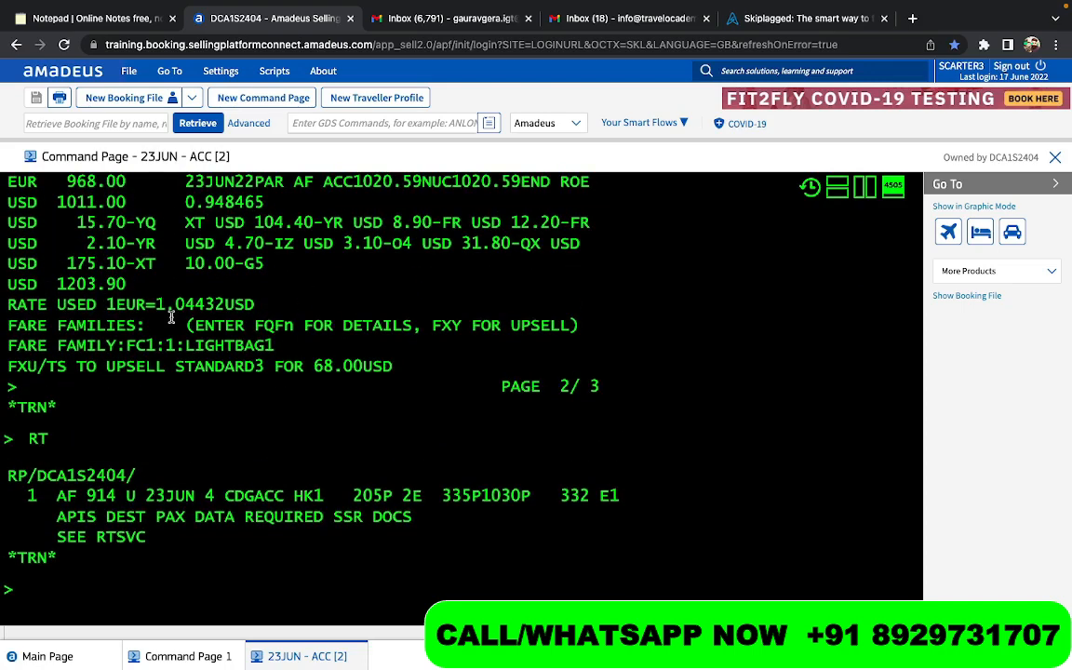
pyautogui.scroll(2, 172, 318)
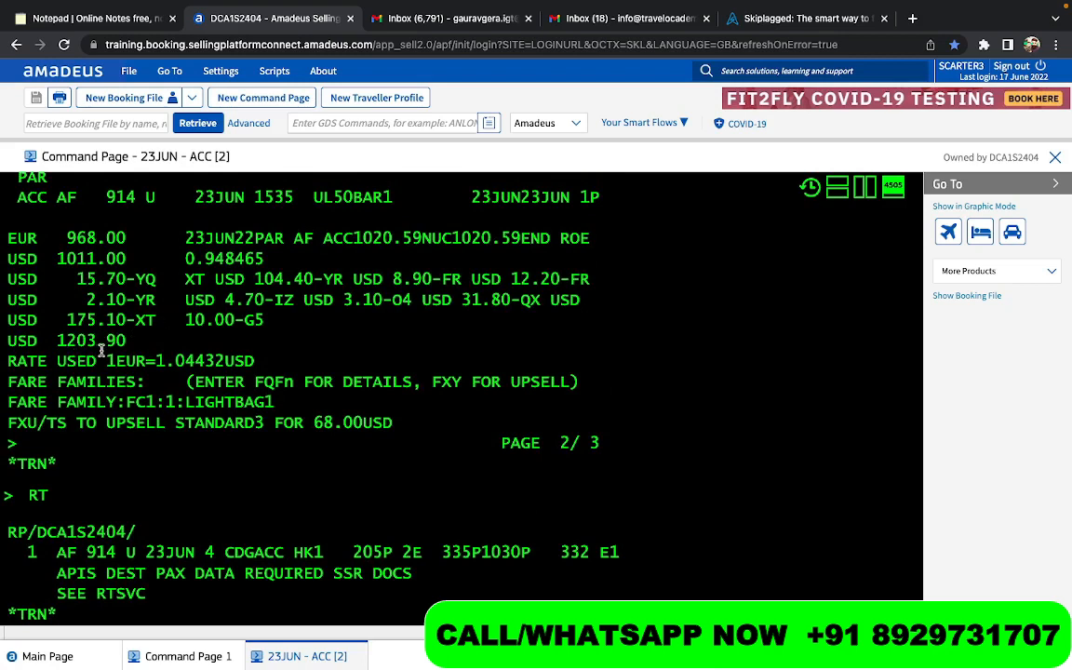
pyautogui.scroll(1, 101, 350)
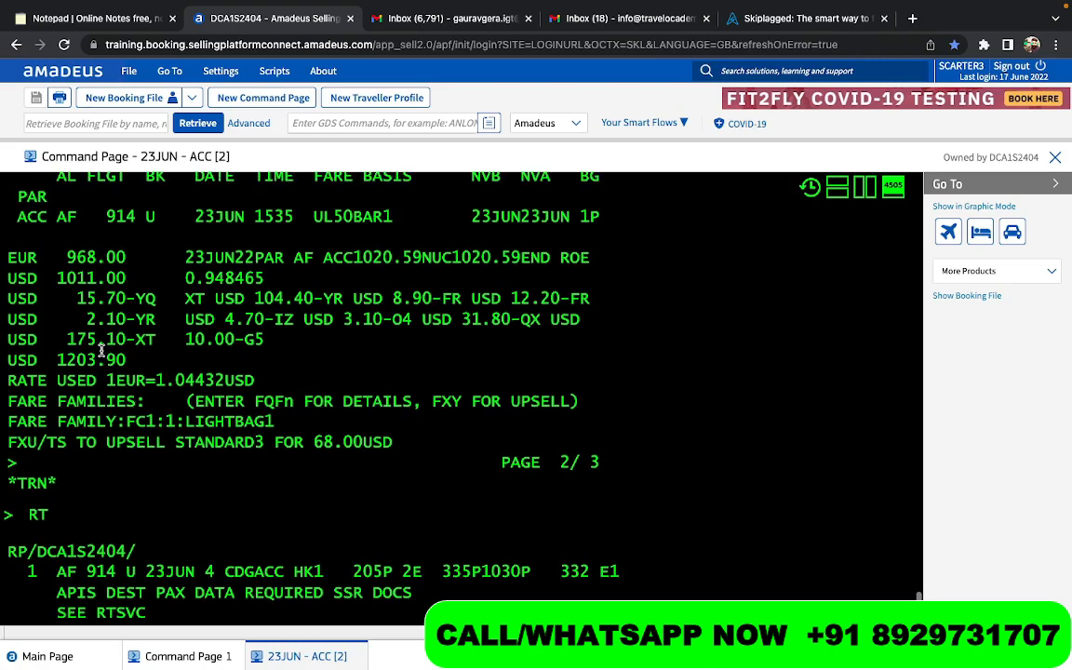
pyautogui.scroll(1, 102, 350)
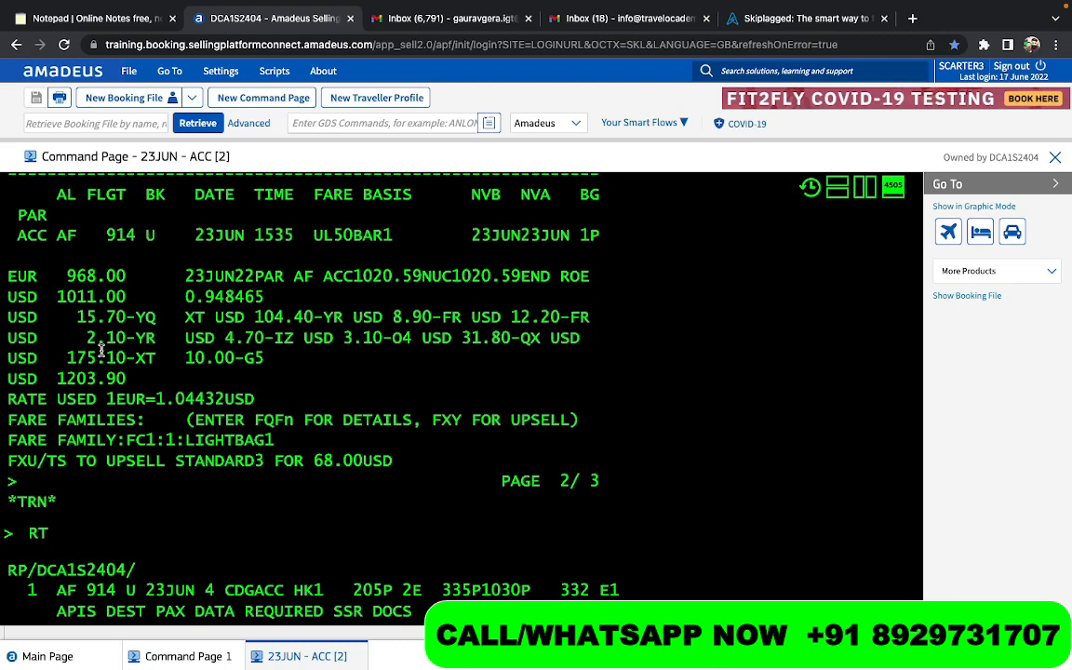
pyautogui.scroll(-8, 102, 350)
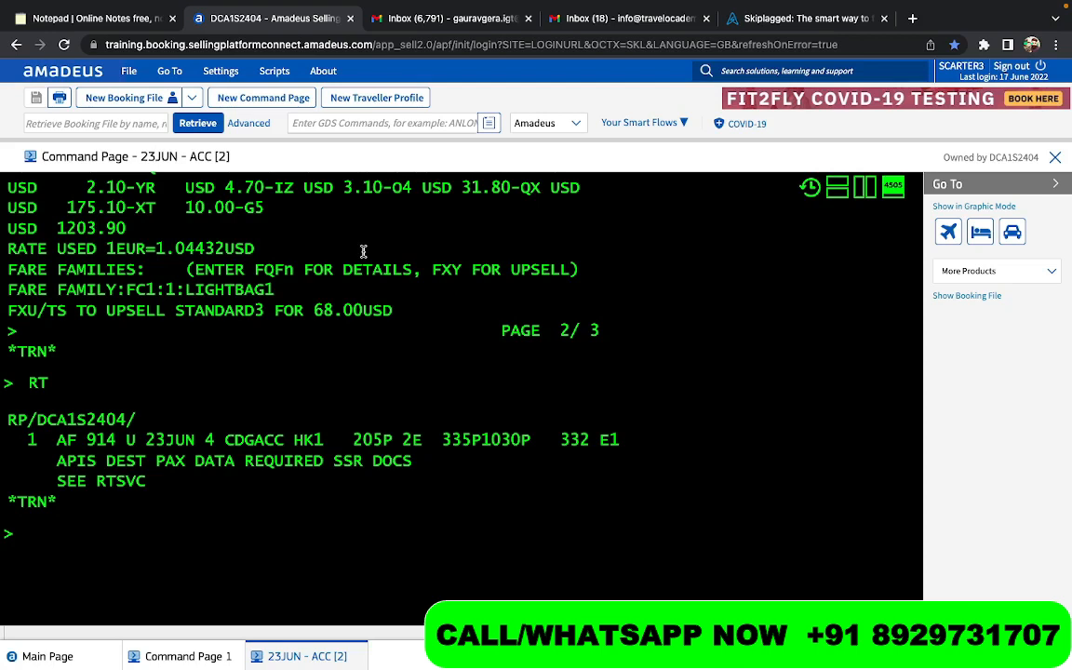
pyautogui.write('SN')
pyautogui.write('23MAR')
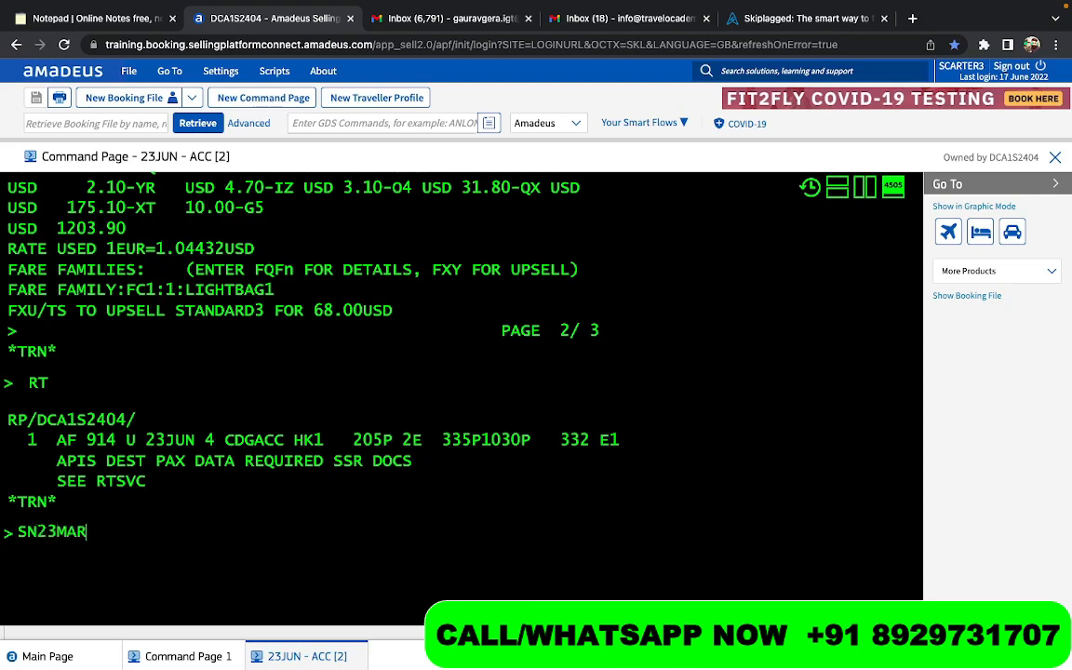
pyautogui.write('ACCCDG/')
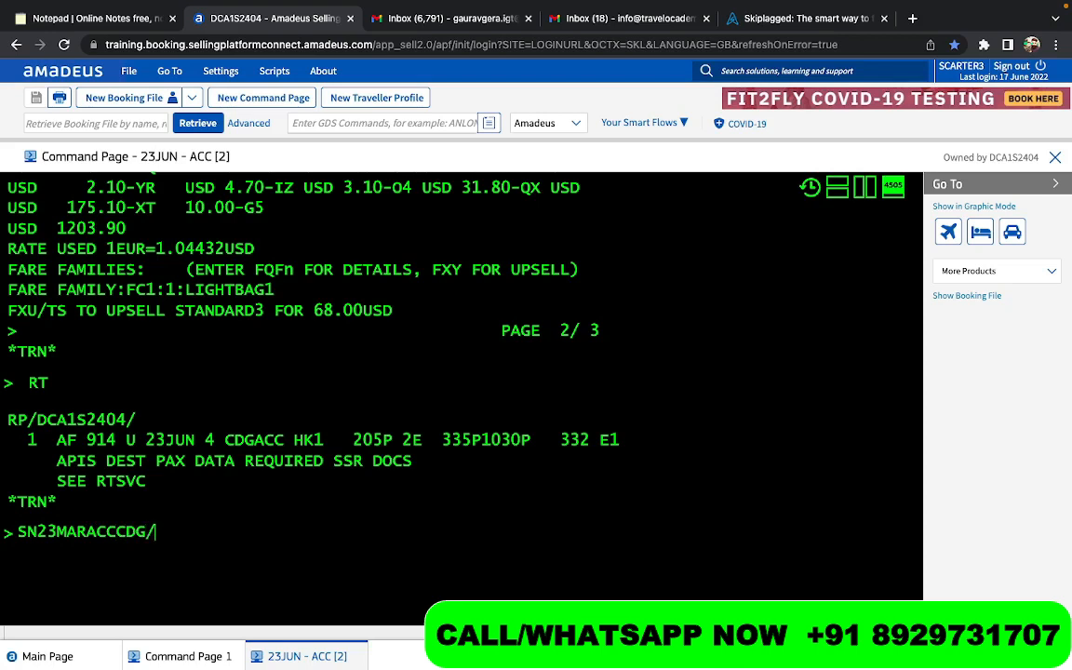
pyautogui.write('AAF')
pyautogui.press('Return')
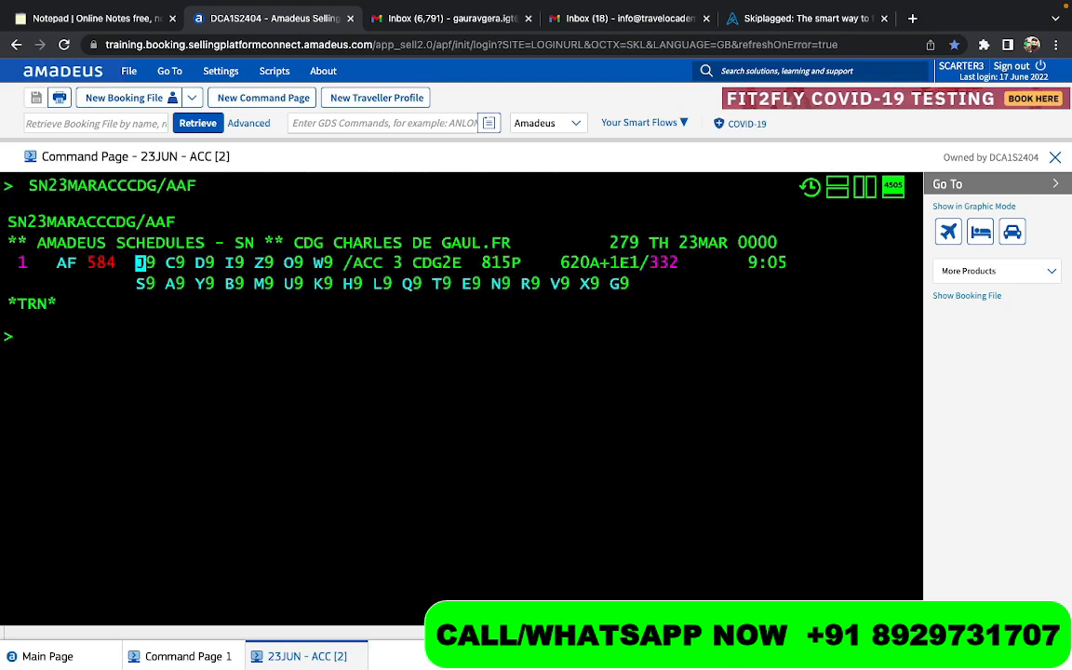
# - Sell one Y-class seat on return flight AF 584 with SS1Y1, and display both segments with RT
pyautogui.write('SS1Y1')
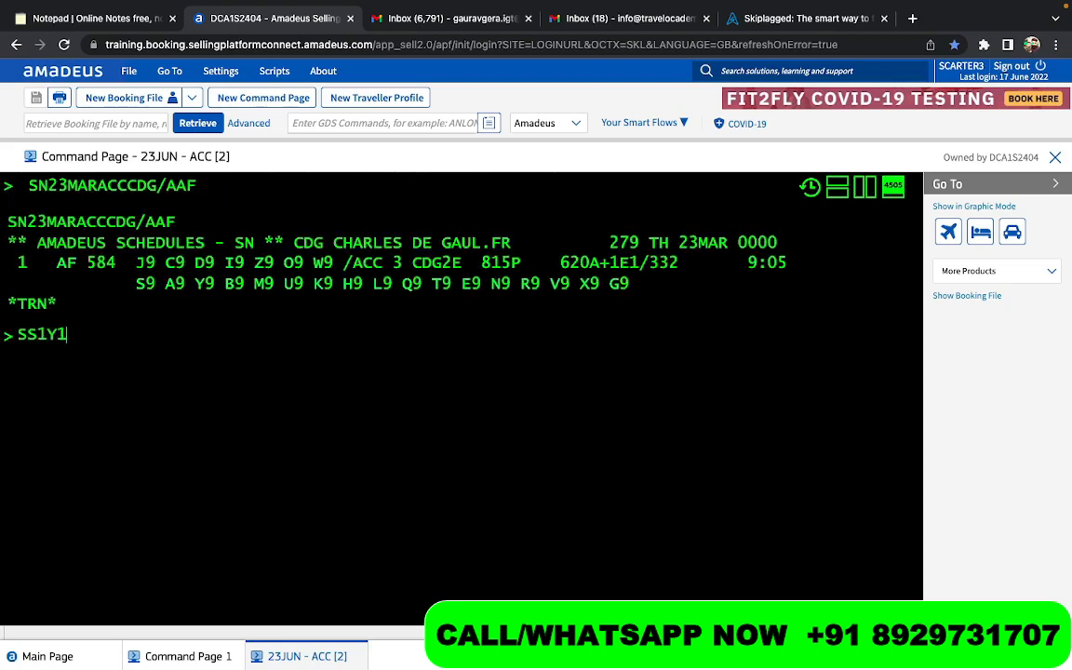
pyautogui.press('Return')
pyautogui.write('RT')
pyautogui.press('Return')
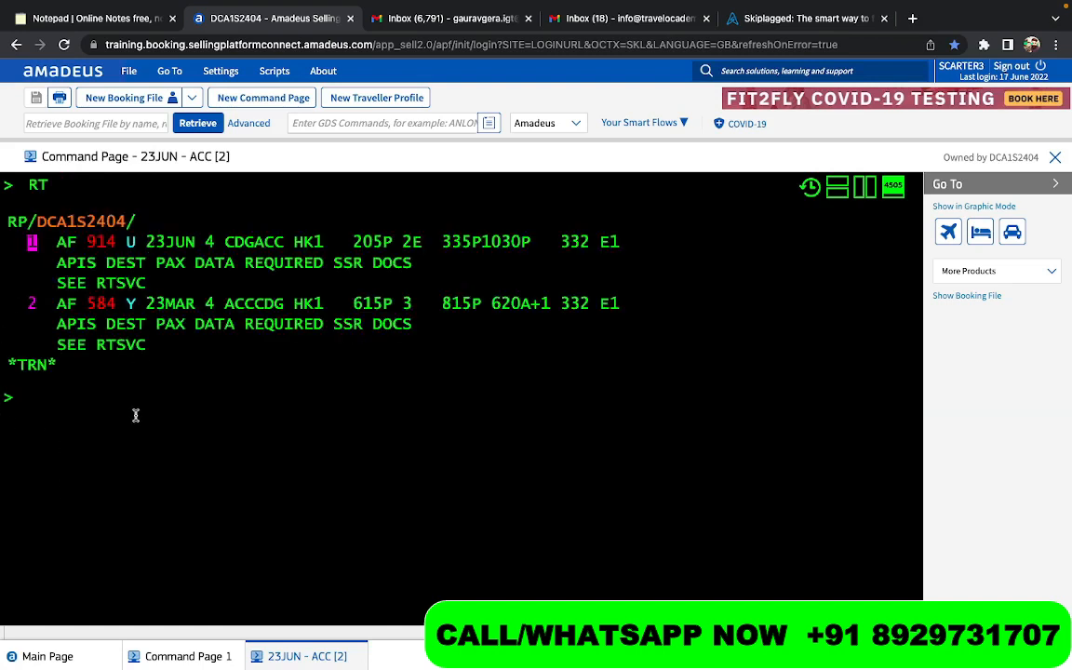
# - Price the round trip at the lowest fare without rebooking using FXL, and redisplay the booking with RT
pyautogui.write('FXR')
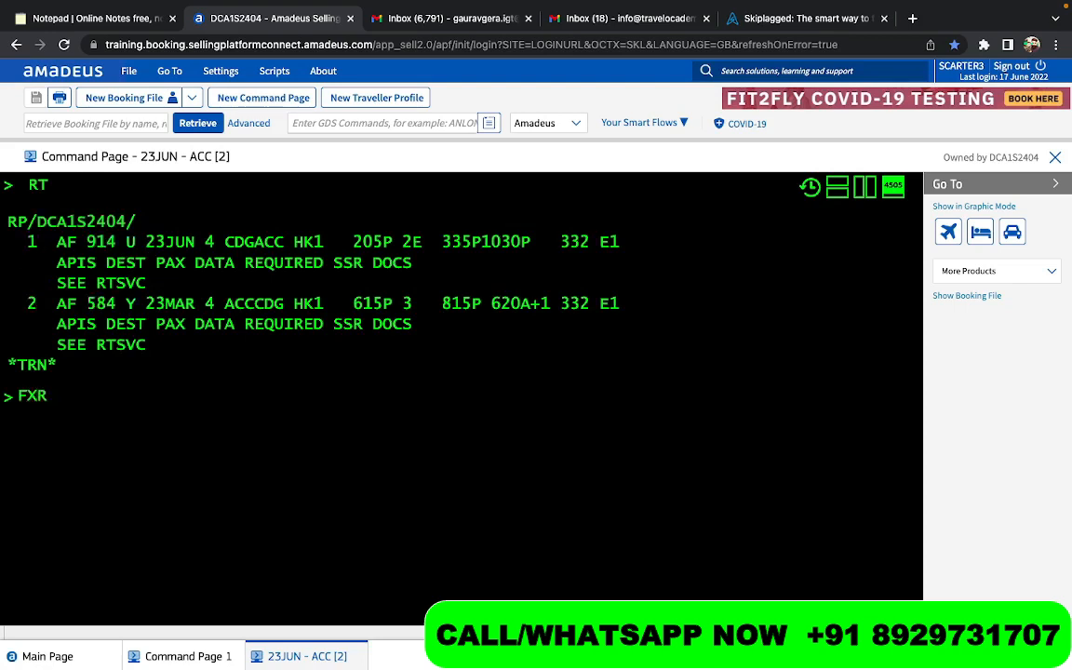
pyautogui.press('BackSpace')
pyautogui.write('L')
pyautogui.press('BackSpace')
pyautogui.write('L')
pyautogui.press('Return')
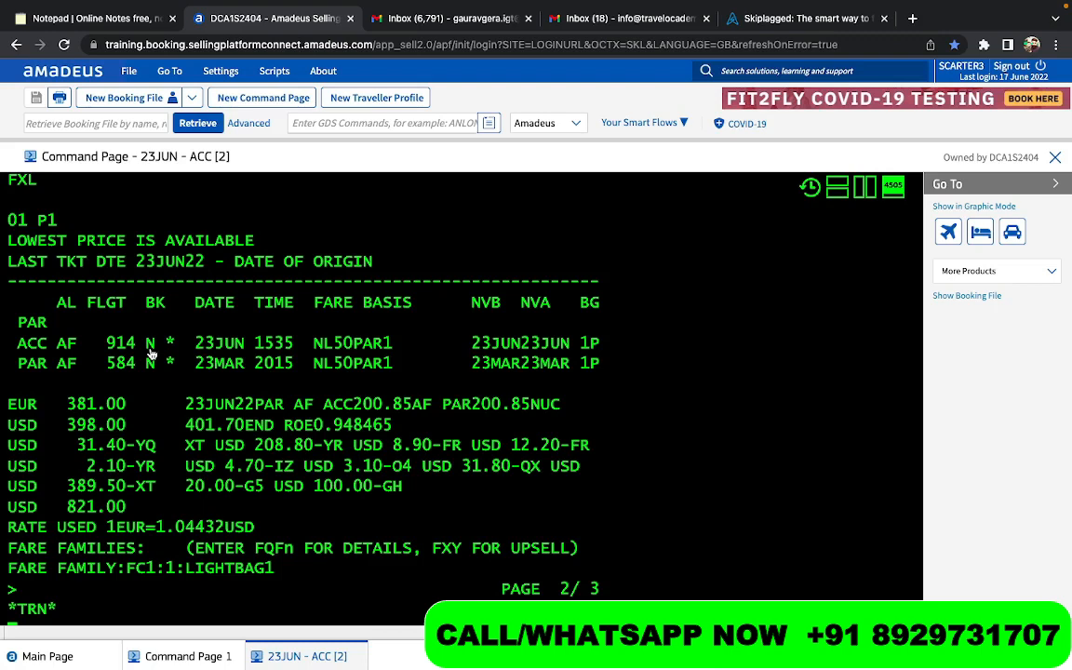
pyautogui.write('RT')
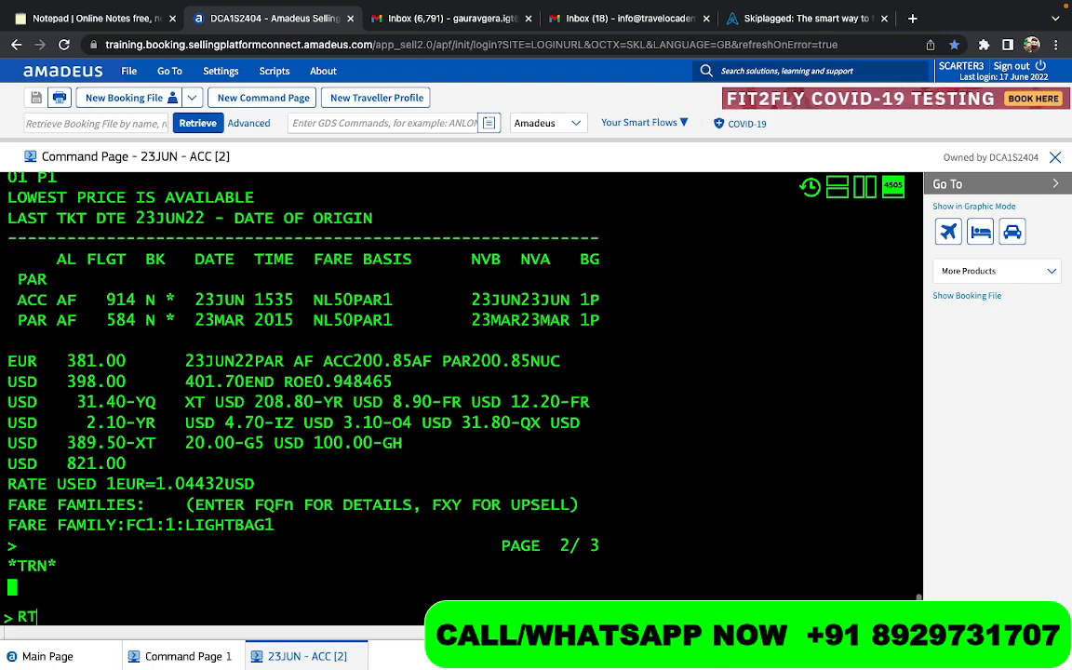
pyautogui.press('Return')
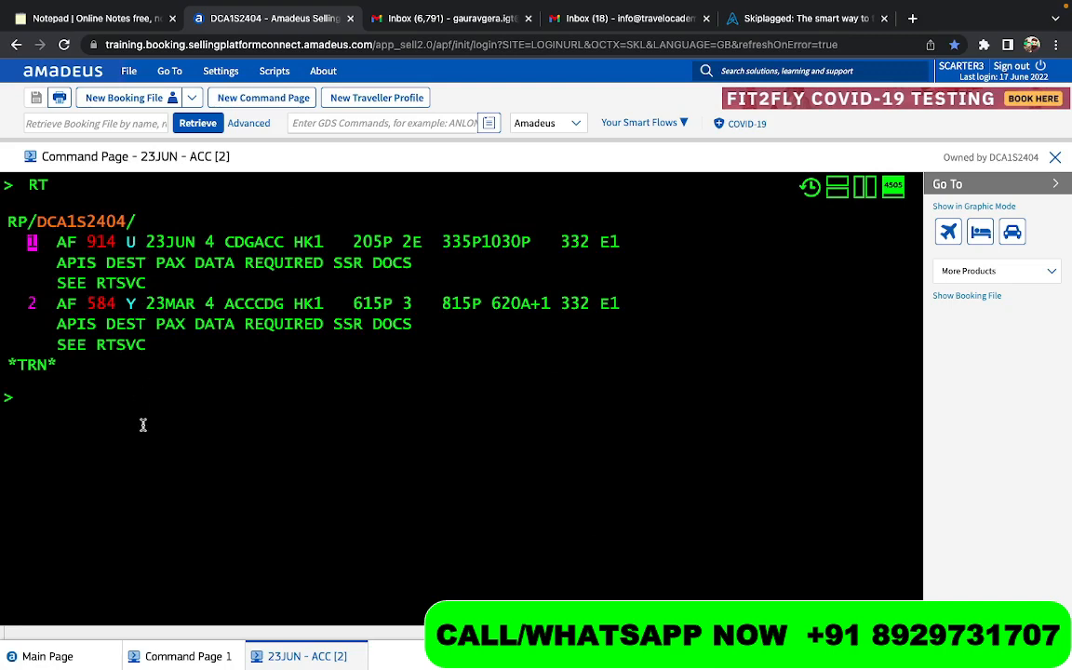
# - Compare the round-trip total in the FXL display with the earlier one-way total in the FXR display
pyautogui.write('F')
pyautogui.scroll(5, 143, 426)
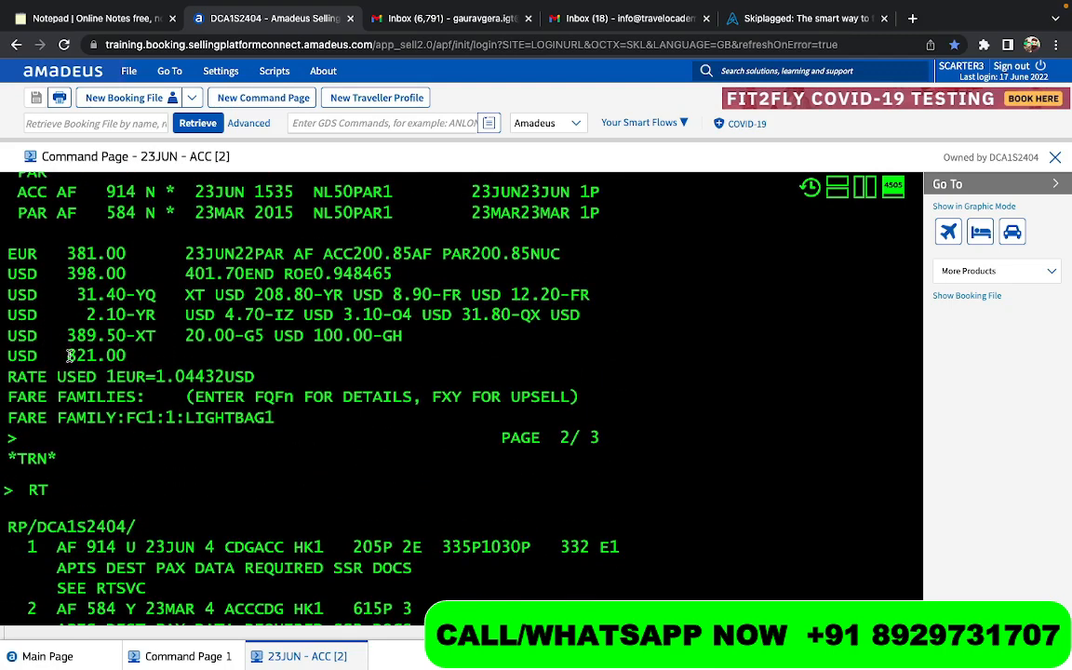
pyautogui.moveTo(67, 356); pyautogui.dragTo(126, 356)
pyautogui.scroll(3, 130, 355)
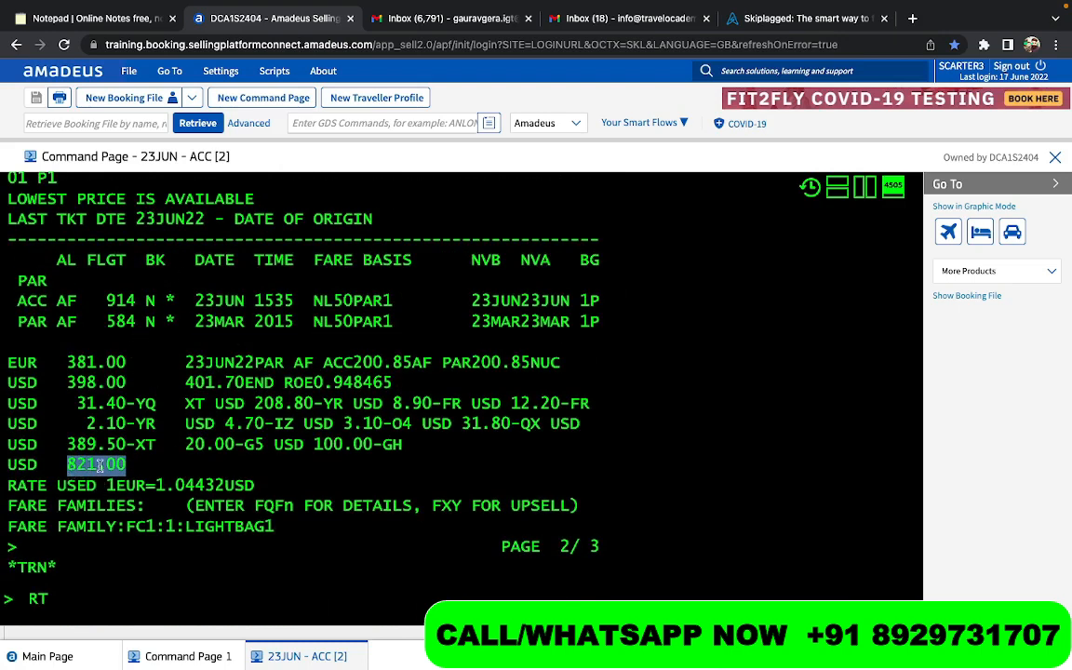
pyautogui.scroll(20, 231, 438)
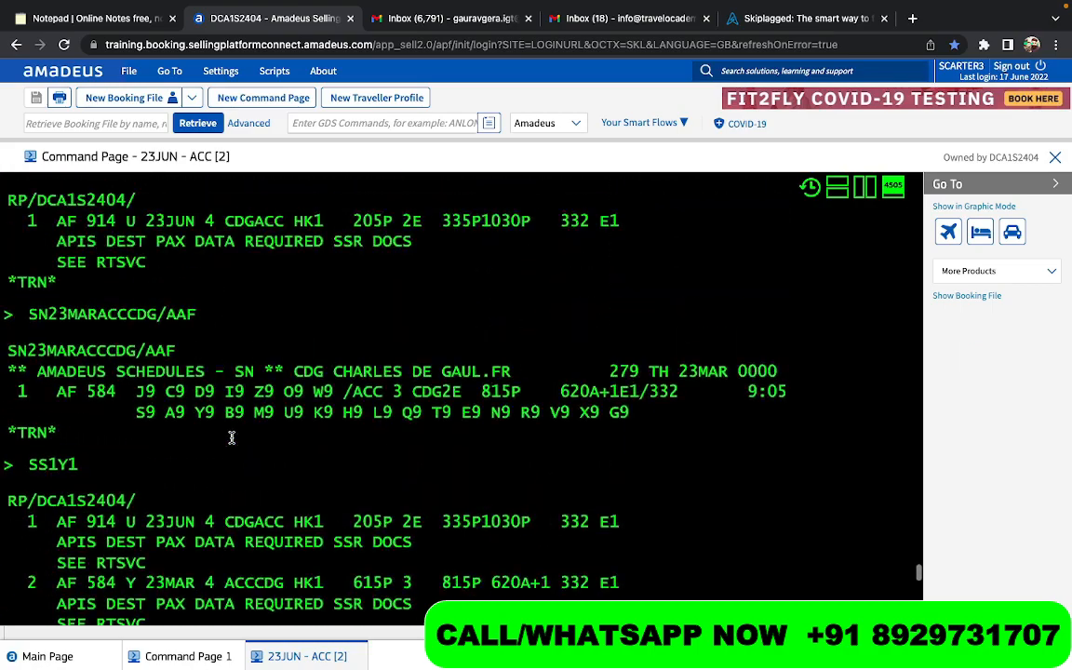
pyautogui.scroll(10, 231, 437)
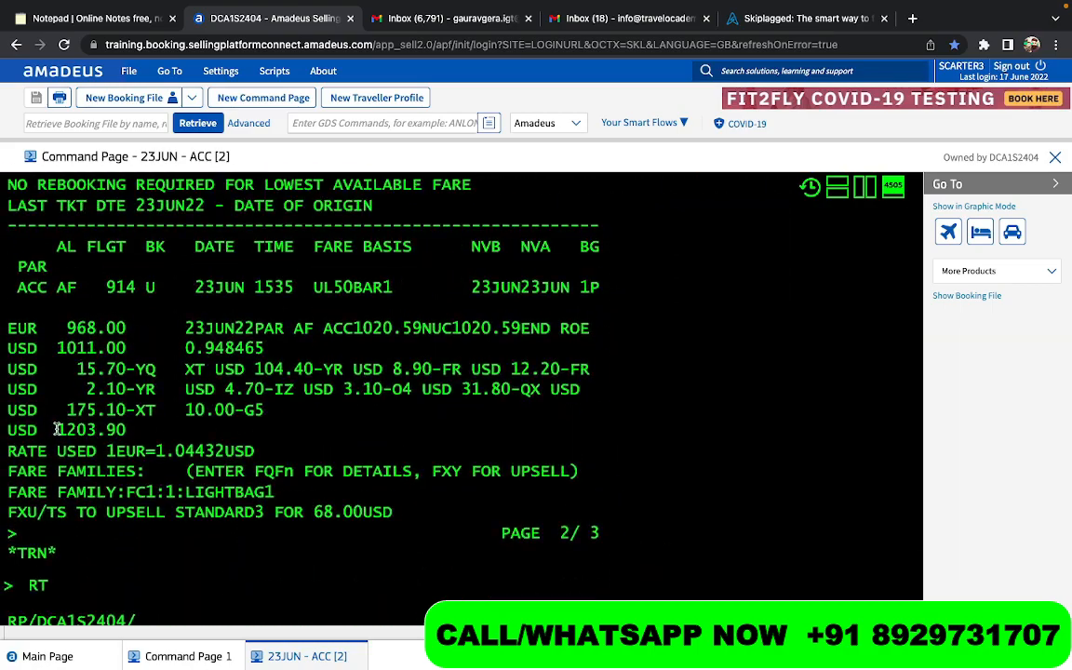
pyautogui.scroll(-10, 252, 450)
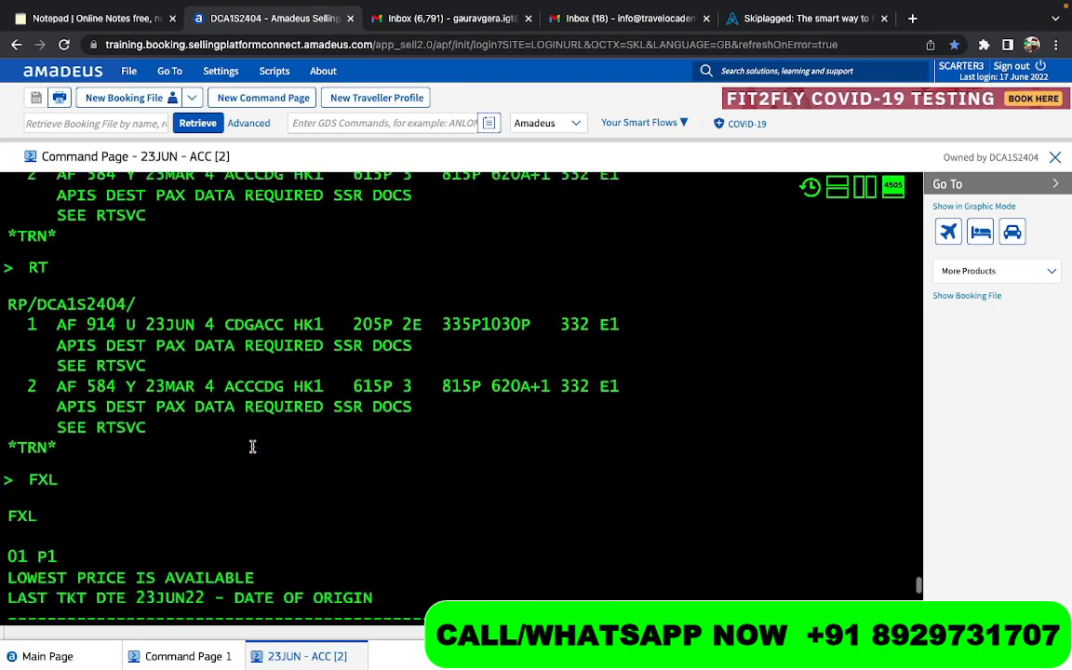
pyautogui.scroll(-6, 251, 447)
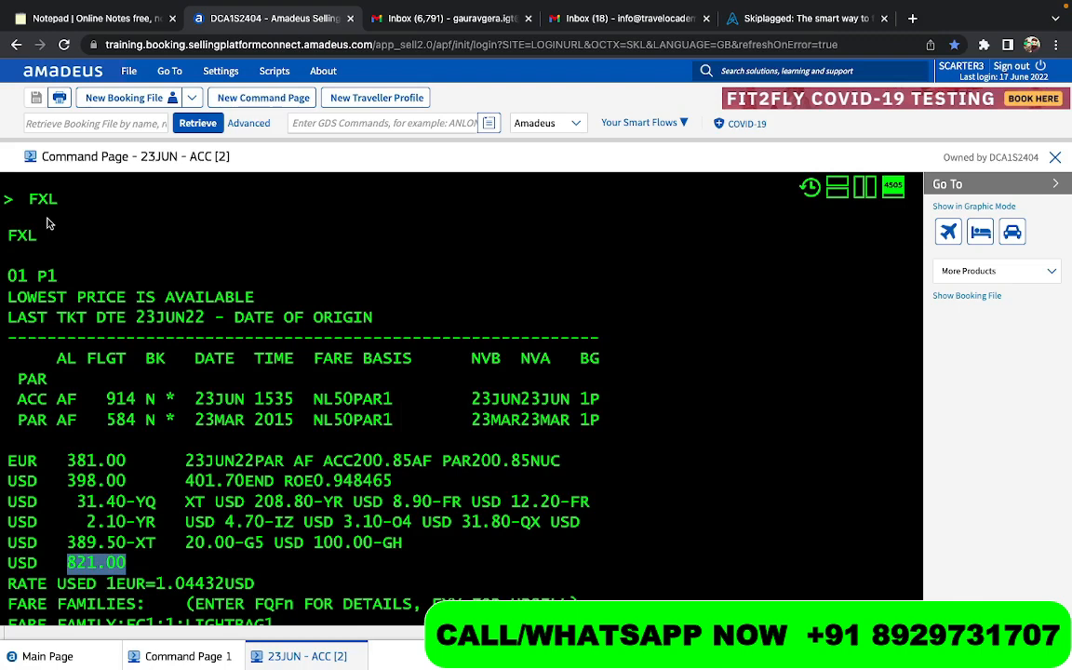
pyautogui.scroll(-3, 46, 221)
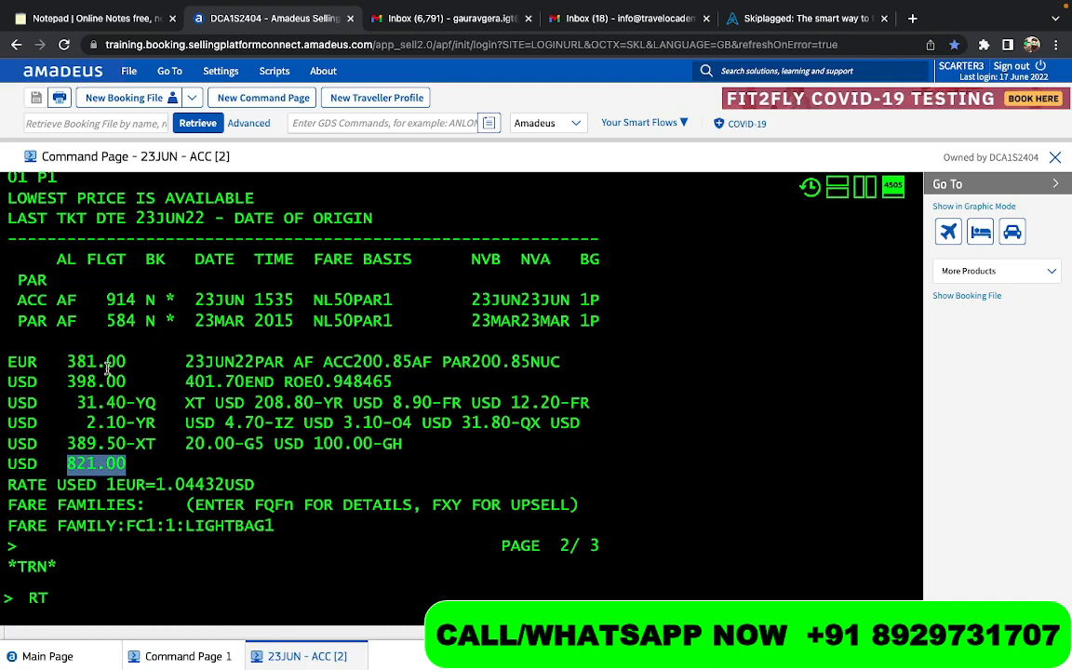
# - Reprice and rebook both segments of the round trip at the lowest available fare with FXR
pyautogui.press('Return')
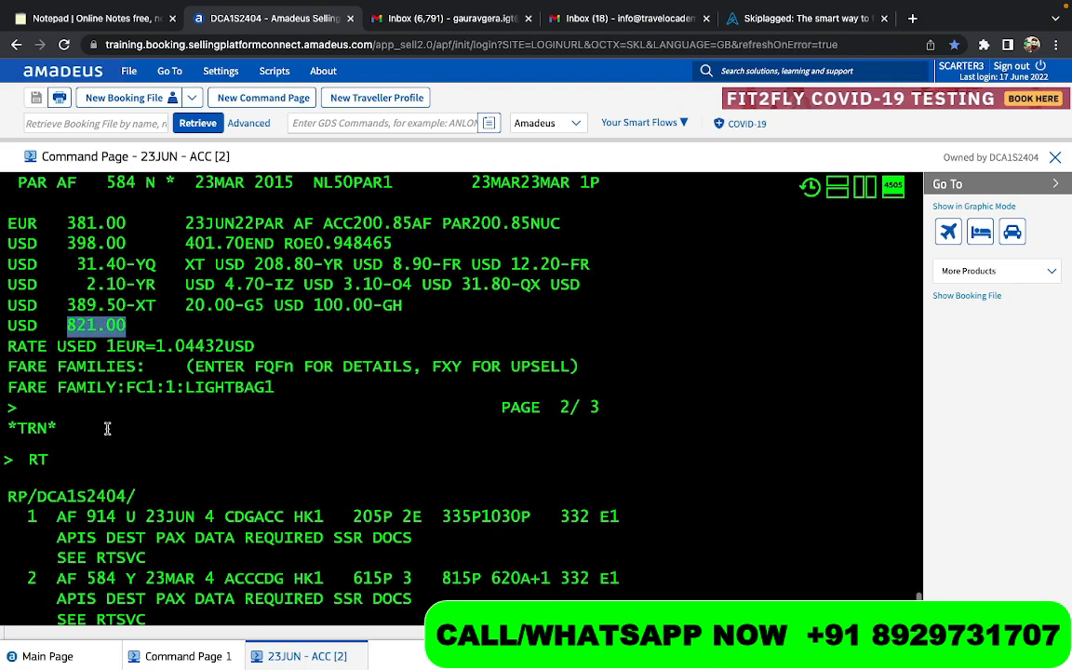
pyautogui.write('F')
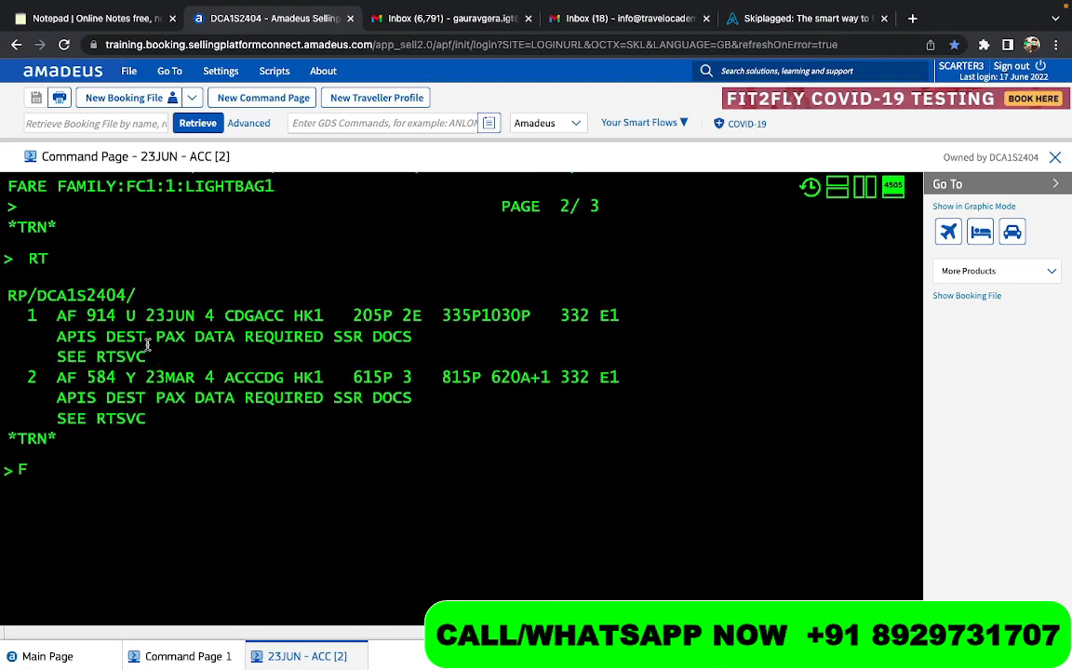
pyautogui.write('XR')
pyautogui.press('Return')
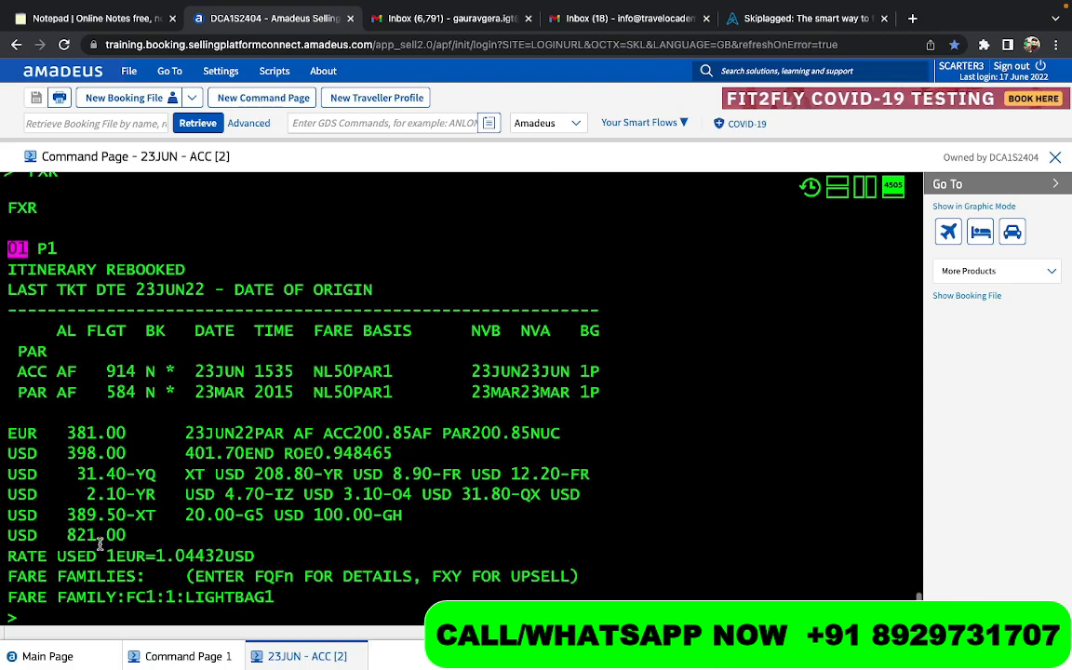
# - Review the booking classes and total in the round-trip fare breakdown, and redisplay the rebooked itinerary with RT
pyautogui.moveTo(146, 371); pyautogui.dragTo(160, 392)
pyautogui.scroll(4, 251, 364)
pyautogui.scroll(-5, 251, 359)
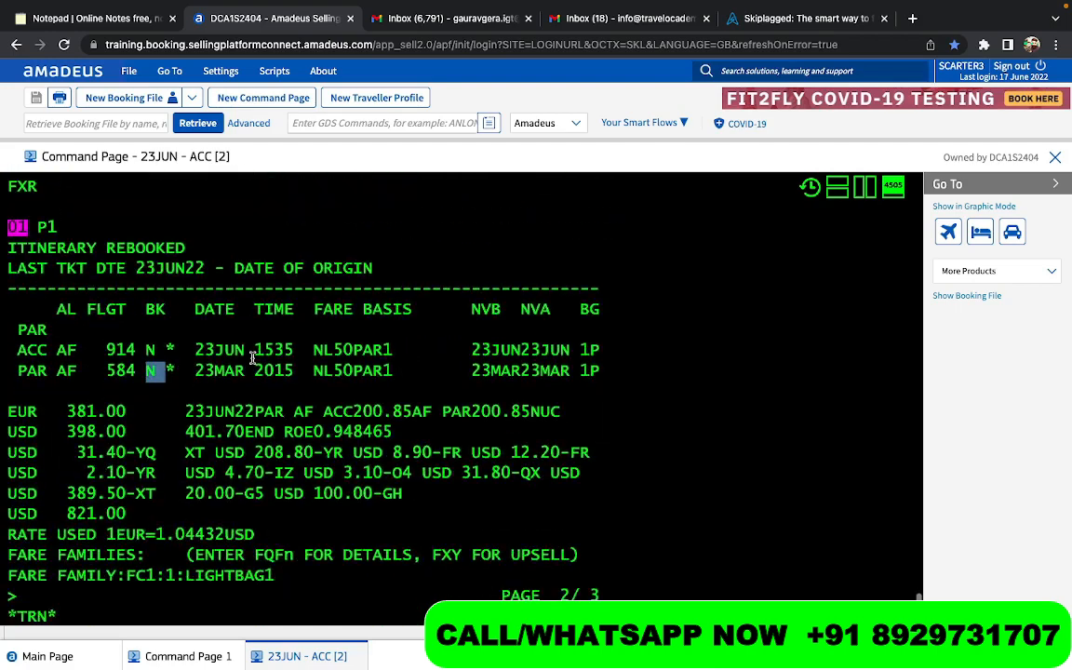
pyautogui.scroll(-3, 252, 358)
pyautogui.moveTo(58, 446); pyautogui.dragTo(133, 448)
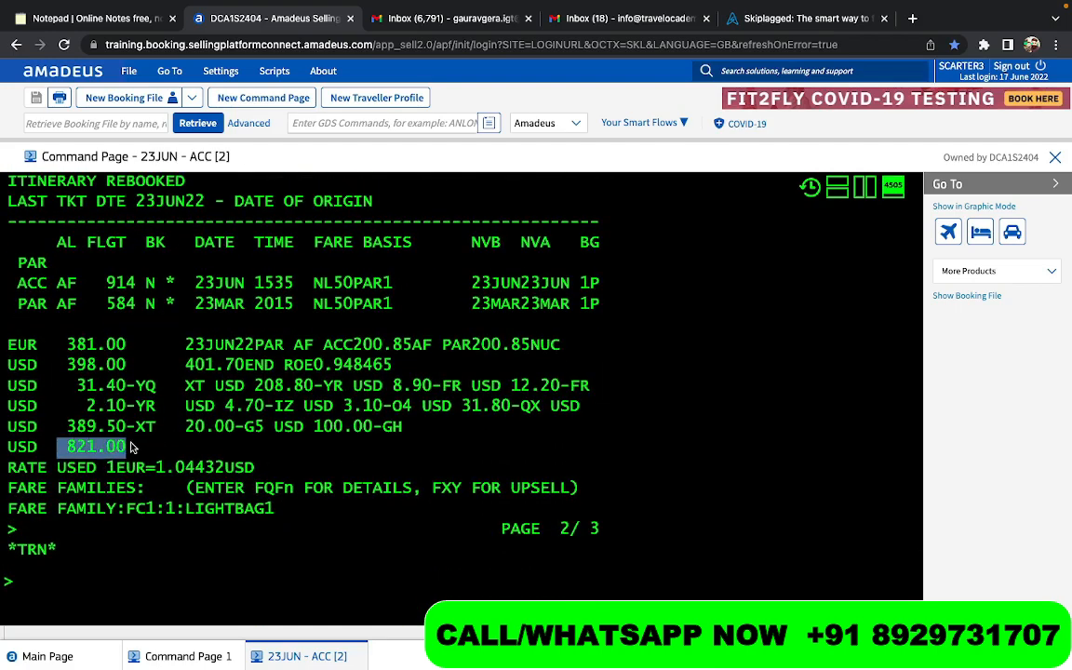
pyautogui.scroll(-3, 133, 448)
pyautogui.click(85, 537)
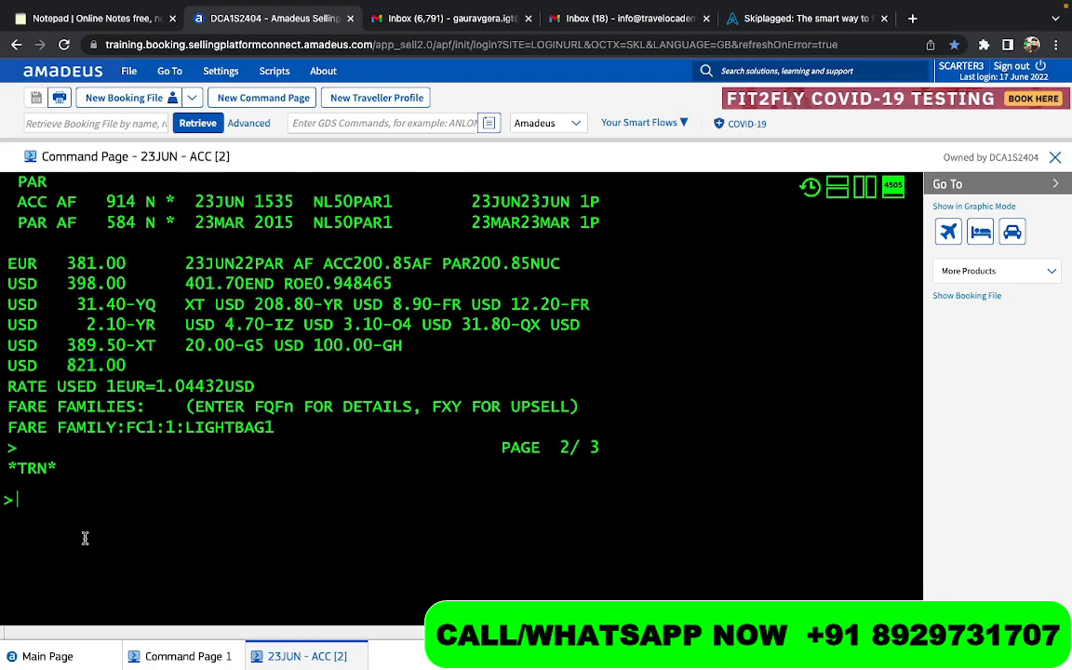
pyautogui.write('RT')
pyautogui.press('Return')
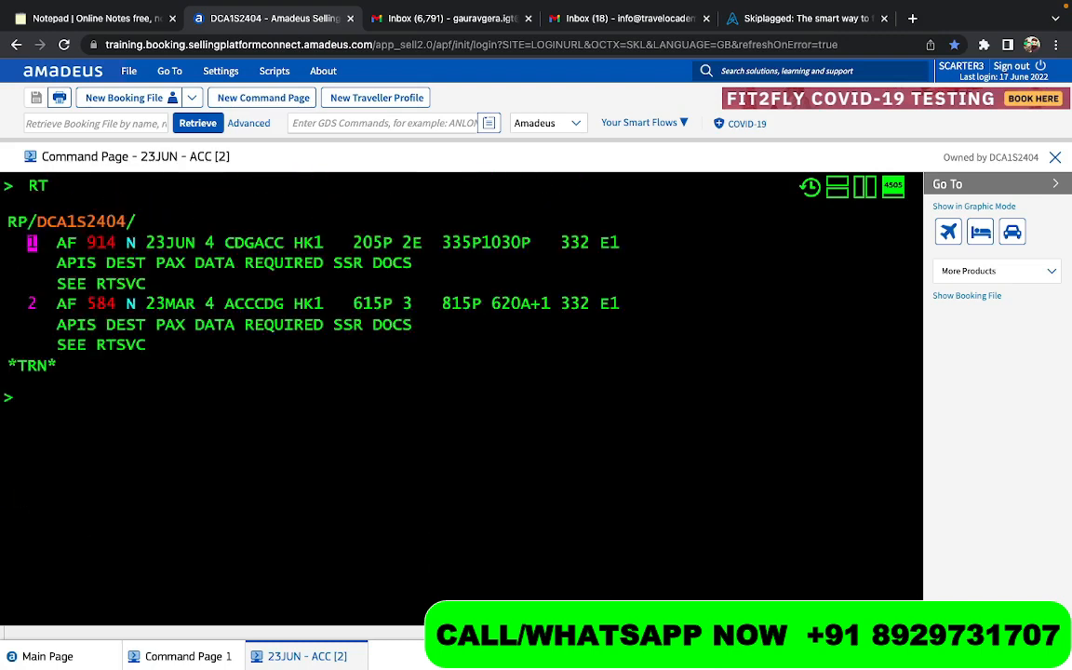
# - Price and rebook only the outbound segment with FXR/S1, and reprice the whole round trip with FXR
pyautogui.write('FXR/')
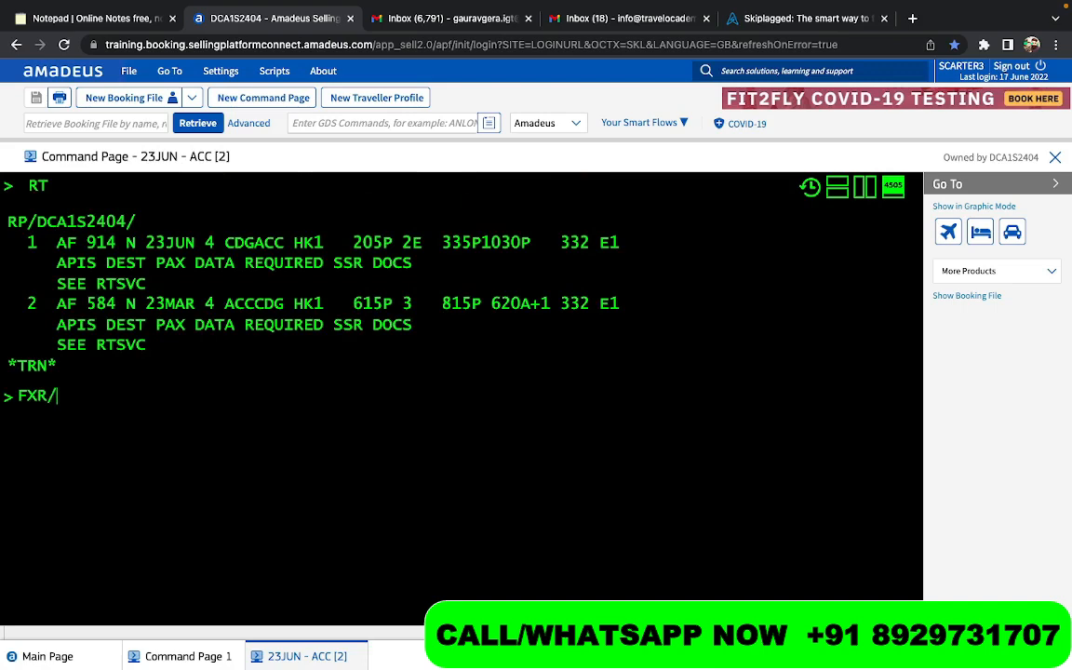
pyautogui.write('S1')
pyautogui.press('Return')
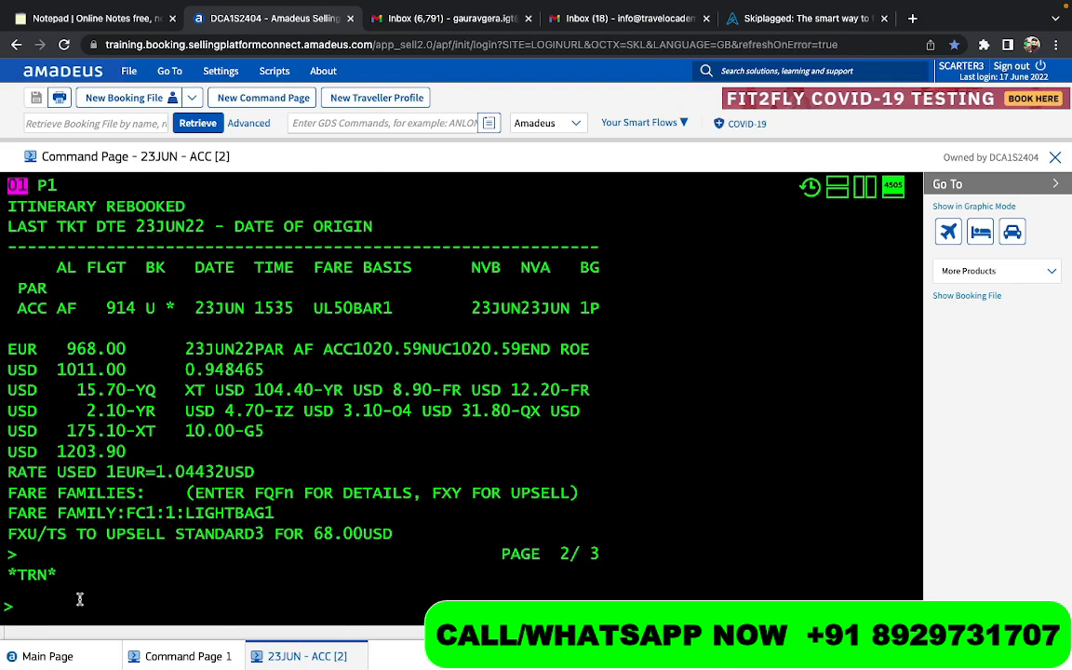
pyautogui.write('FXR')
pyautogui.press('Return')
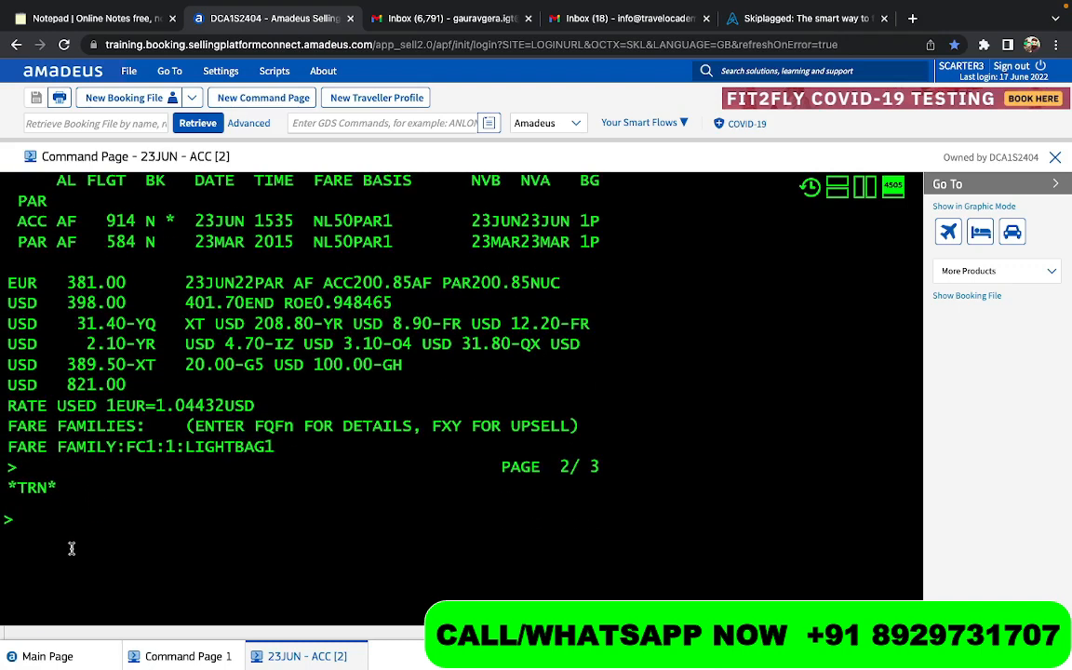
# - Calculate the difference between the one-way and round-trip totals with DF1203-821, and redisplay the booking with RT
pyautogui.write('DF12')
pyautogui.write('03-821')
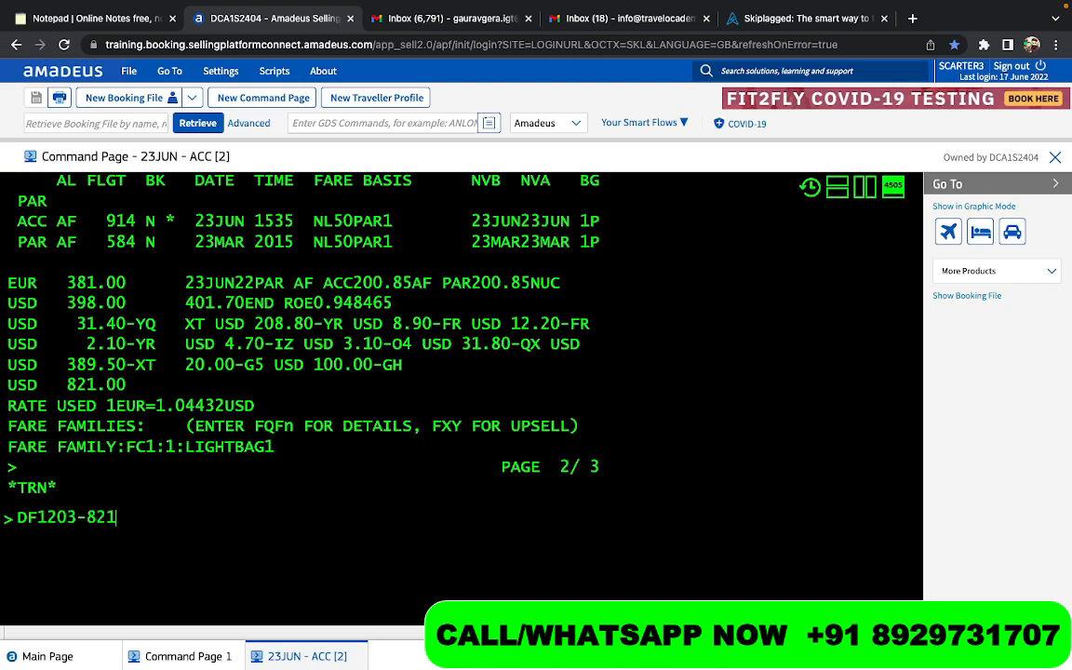
pyautogui.press('Return')
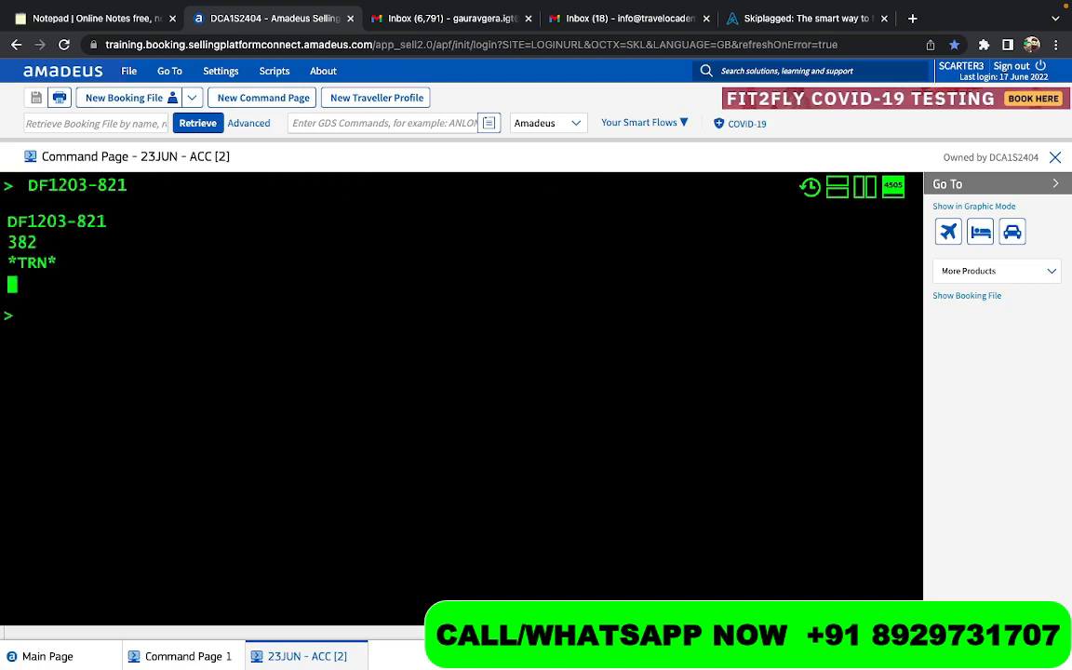
pyautogui.write('RT')
pyautogui.press('Return')
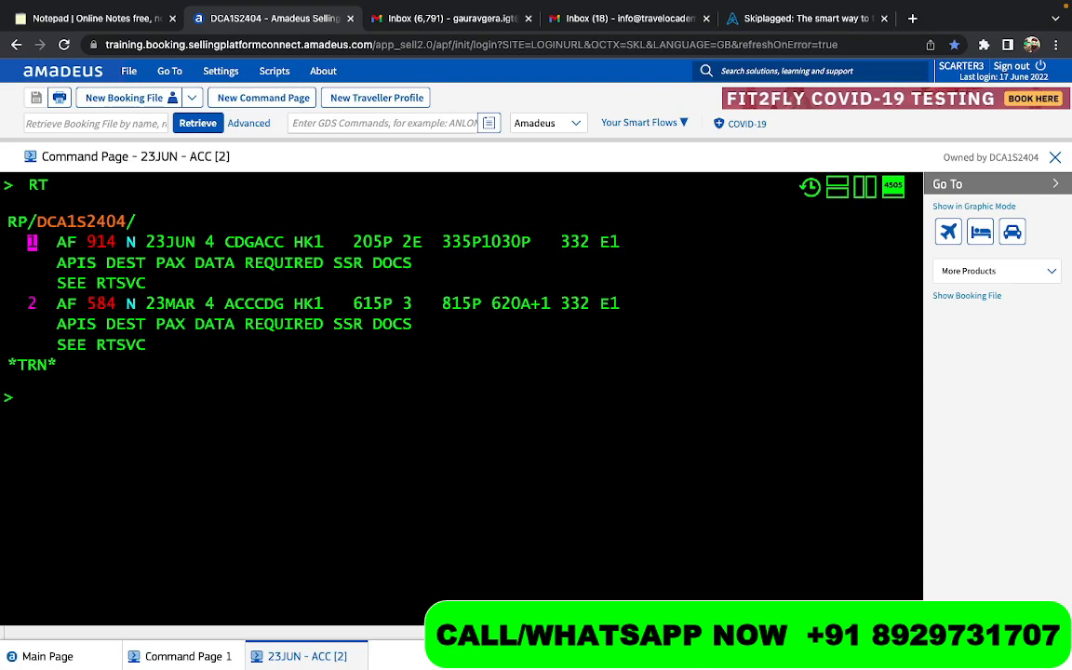
# - Review the fare difference calculation and the round-trip fare, and price both segments again with FXR
pyautogui.scroll(5, 45, 578)
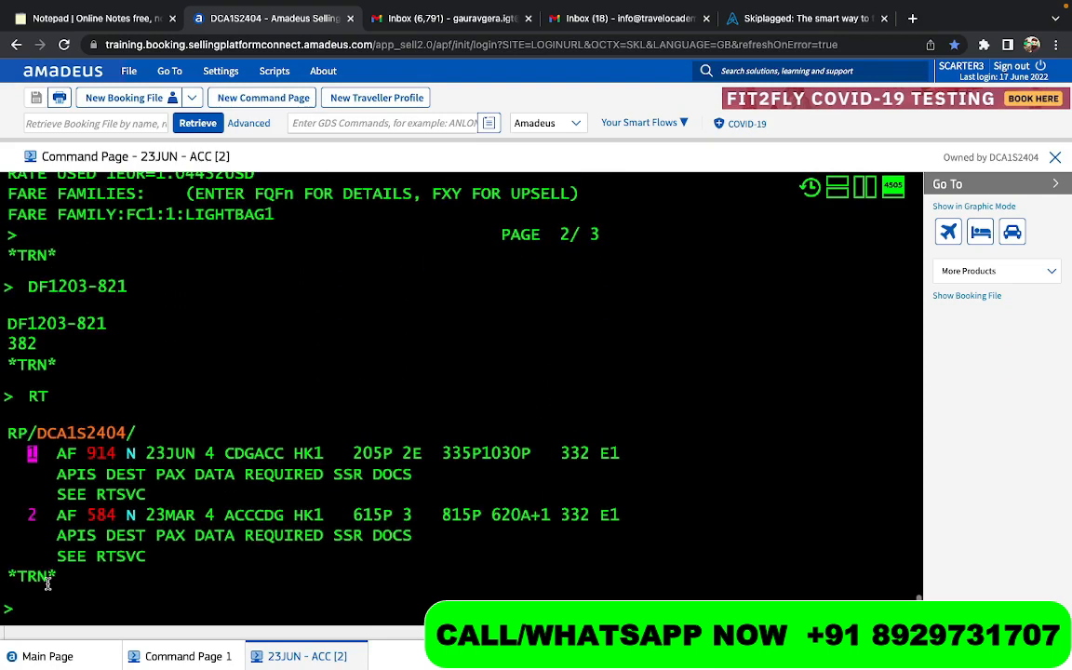
pyautogui.scroll(1, 48, 584)
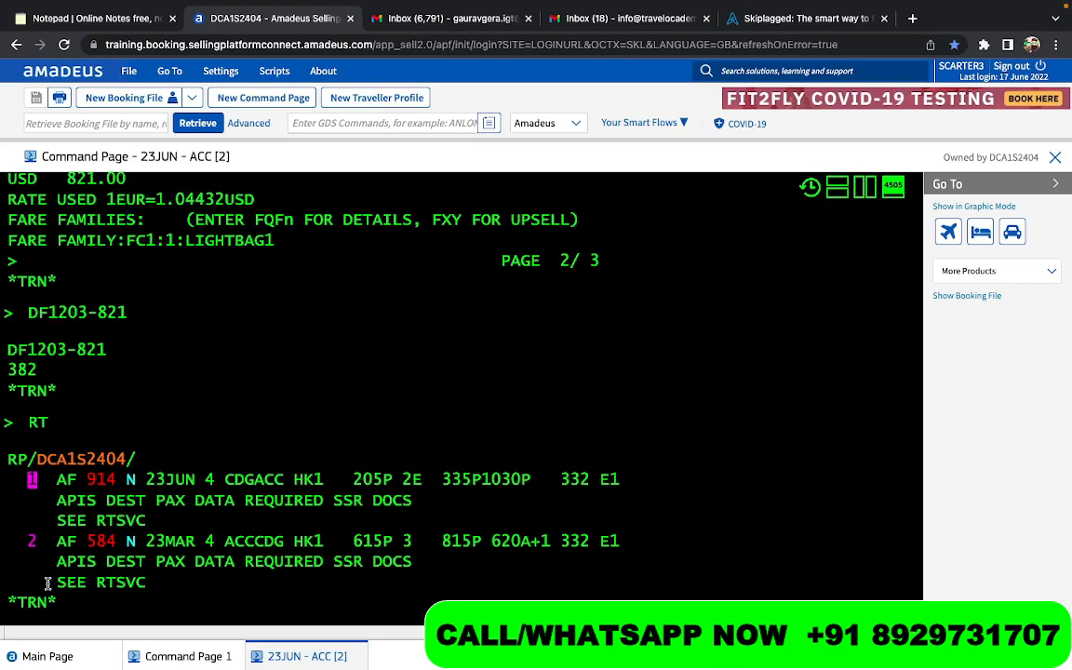
pyautogui.scroll(-1, 47, 583)
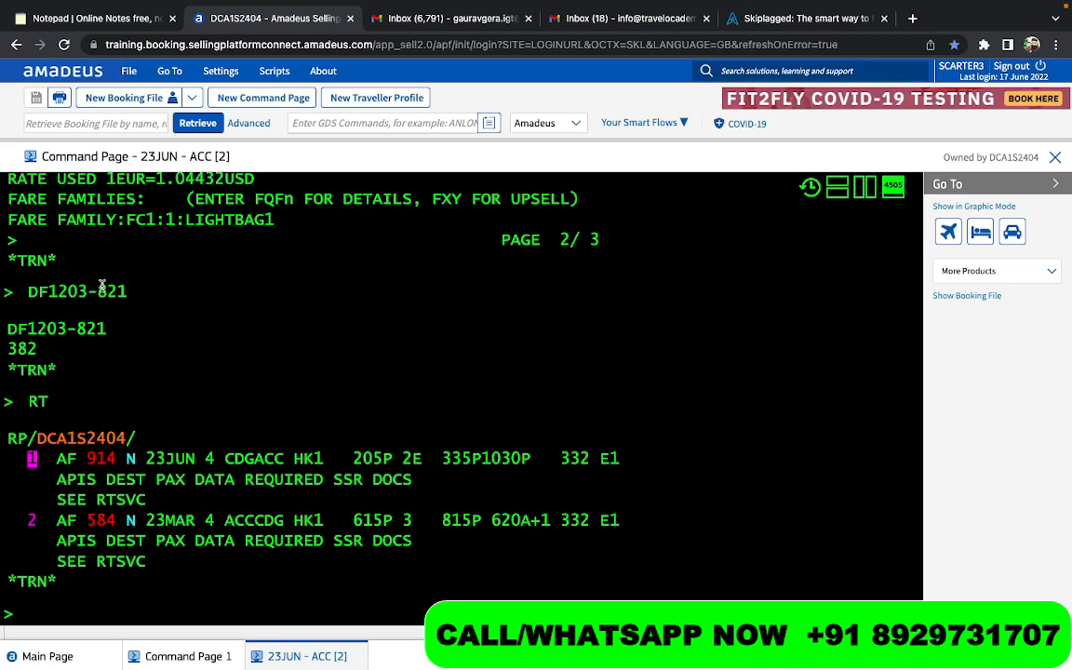
pyautogui.scroll(3, 117, 335)
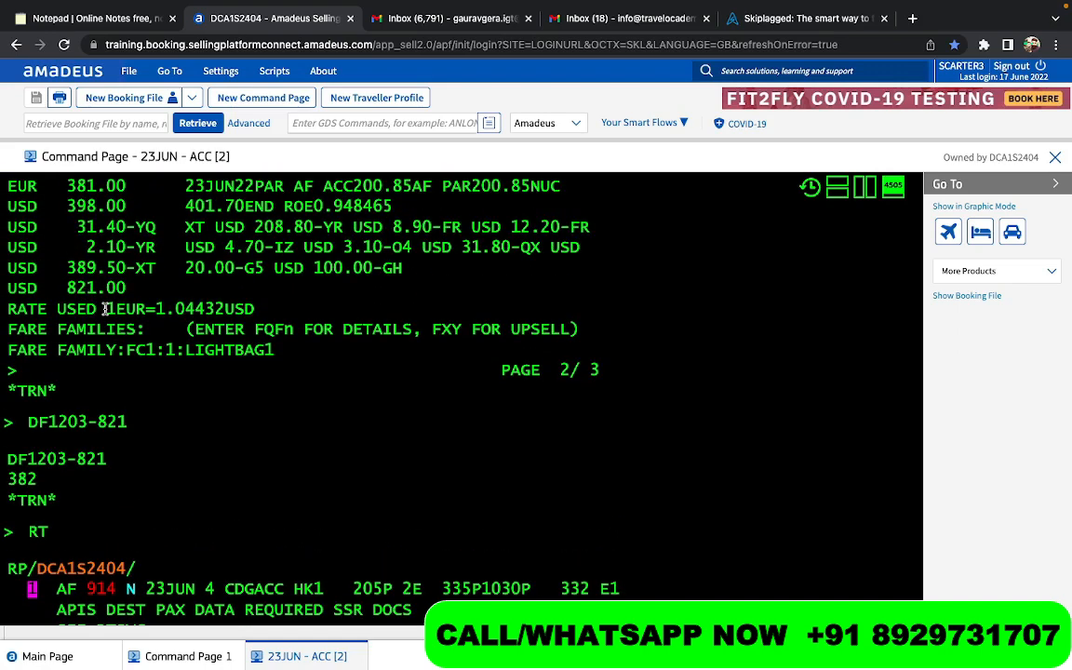
pyautogui.scroll(-5, 105, 309)
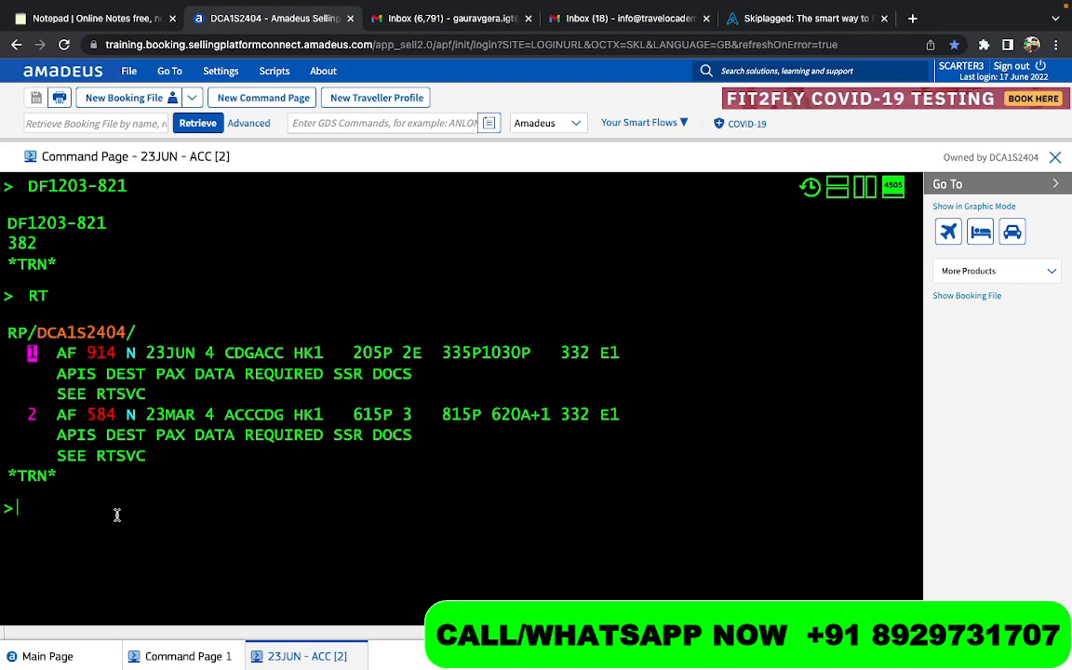
pyautogui.moveTo(271, 354)
pyautogui.moveTo(257, 422)
pyautogui.write('FXR')
pyautogui.press('Return')
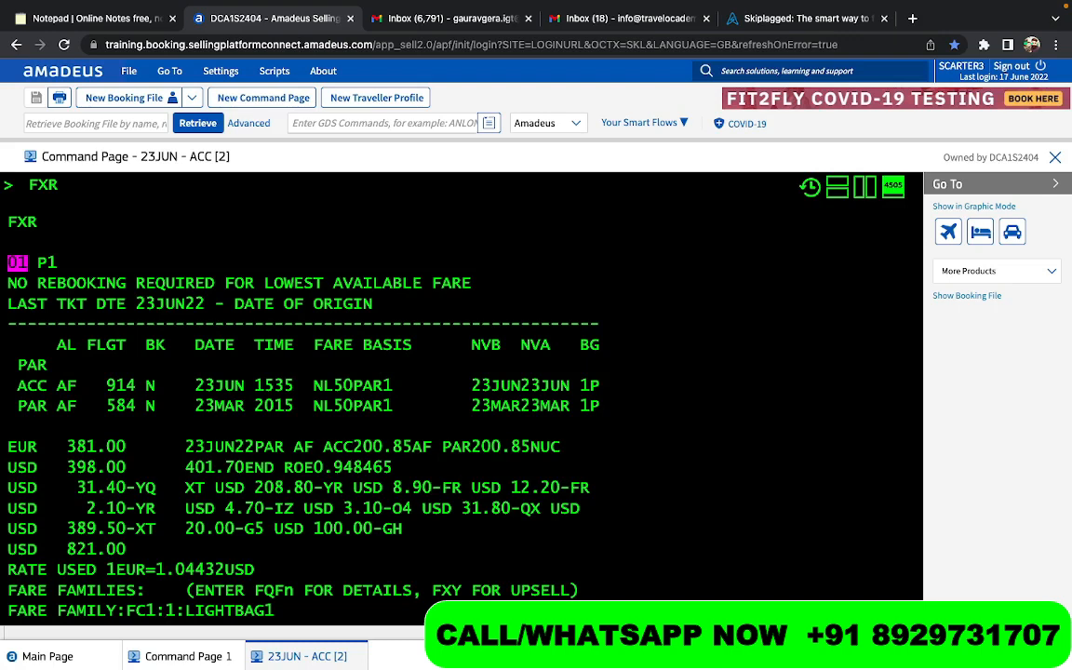
# - Highlight the total and the YQ and YR surcharges in the round-trip fare breakdown, and return to the booking with RT
pyautogui.moveTo(132, 551); pyautogui.dragTo(60, 555)
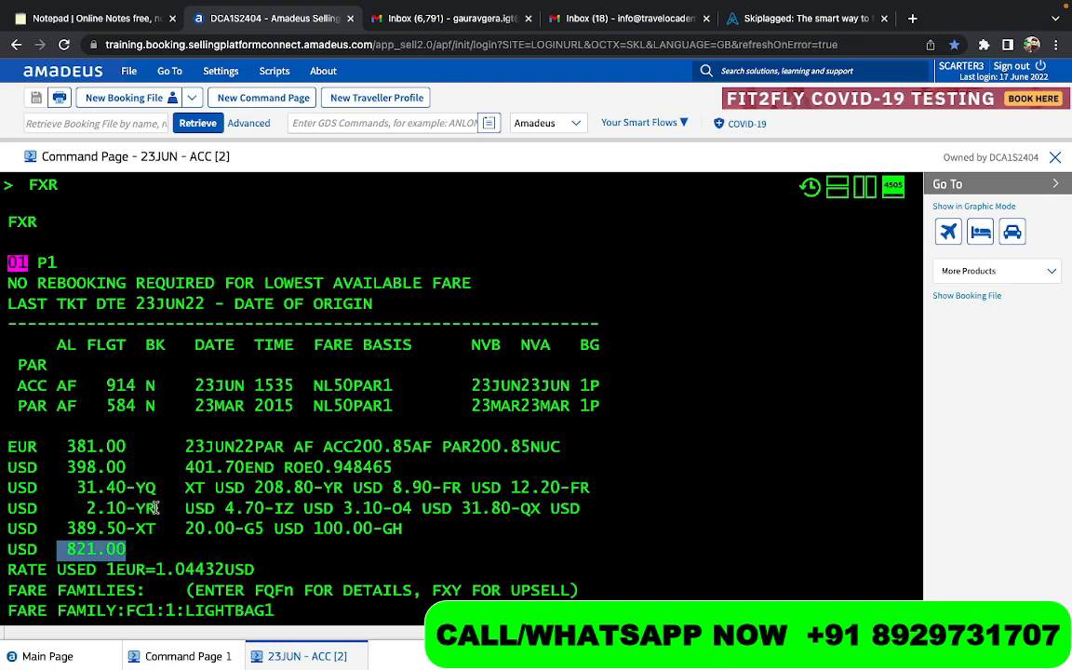
pyautogui.click(80, 491)
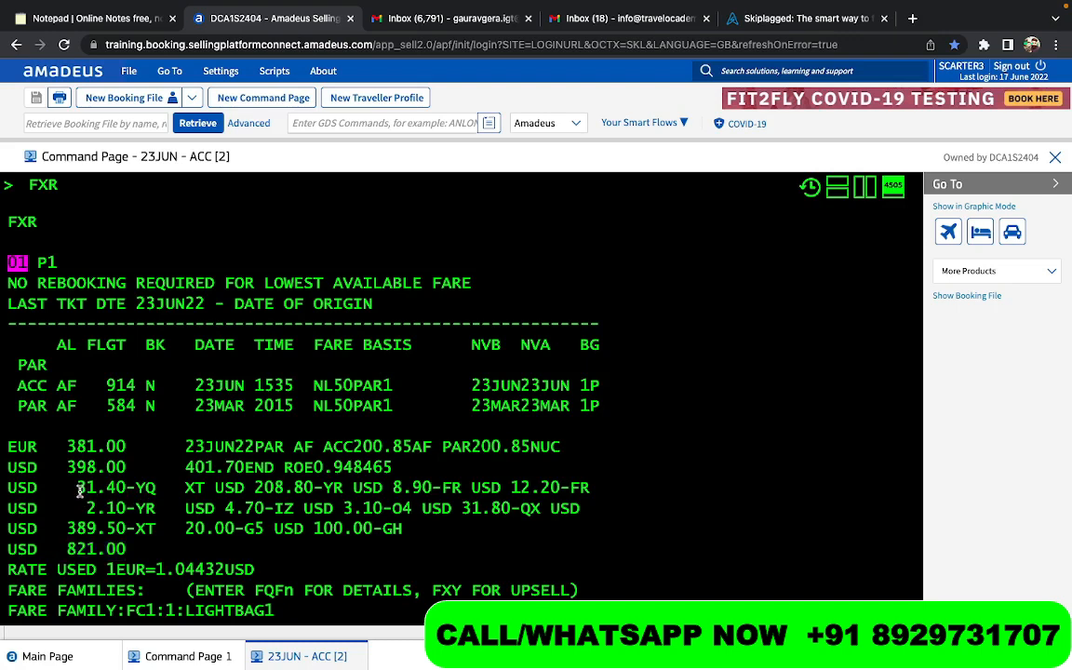
pyautogui.moveTo(80, 490); pyautogui.dragTo(151, 514)
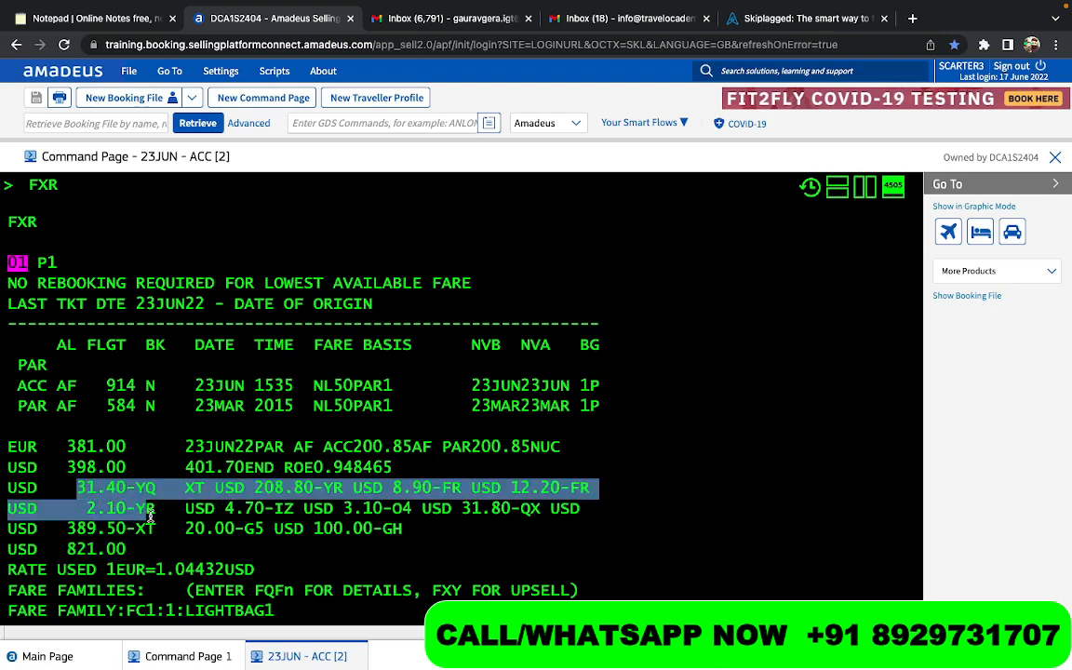
pyautogui.click(164, 487)
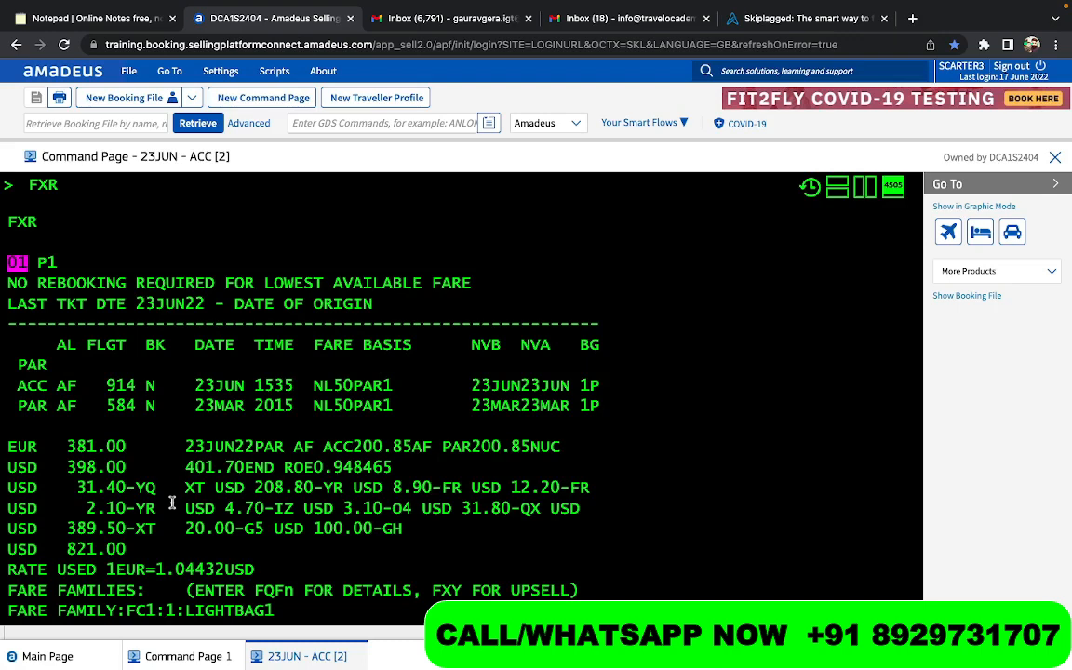
pyautogui.write('RT')
pyautogui.press('Return')
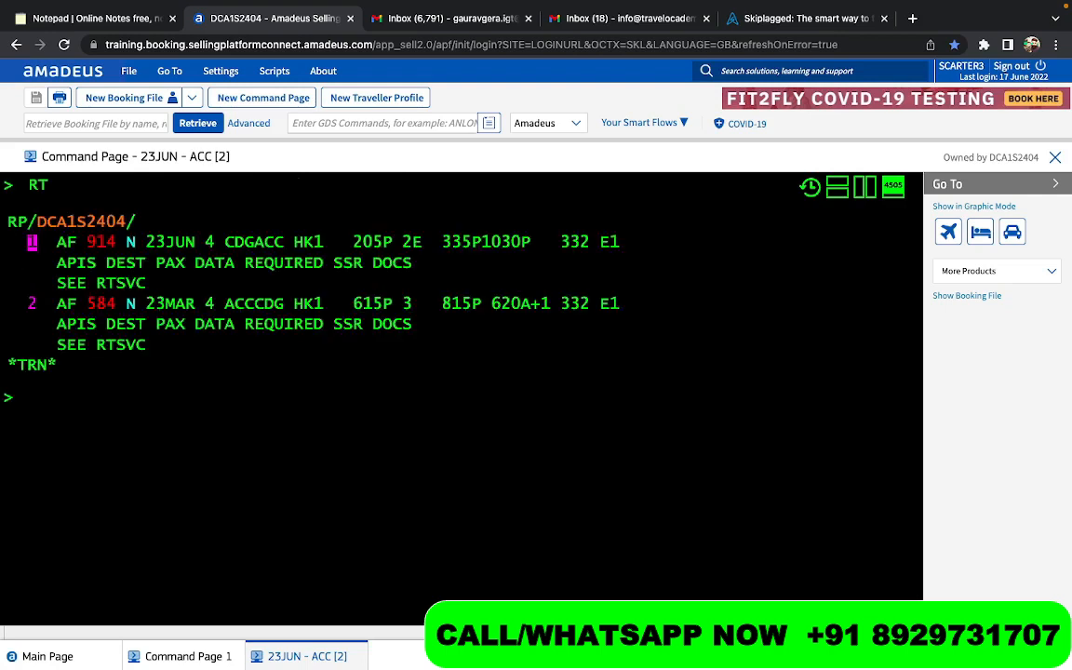
# - Write the note "ONE WAY as Return" on the command line below the booking
pyautogui.write('0NE WA')
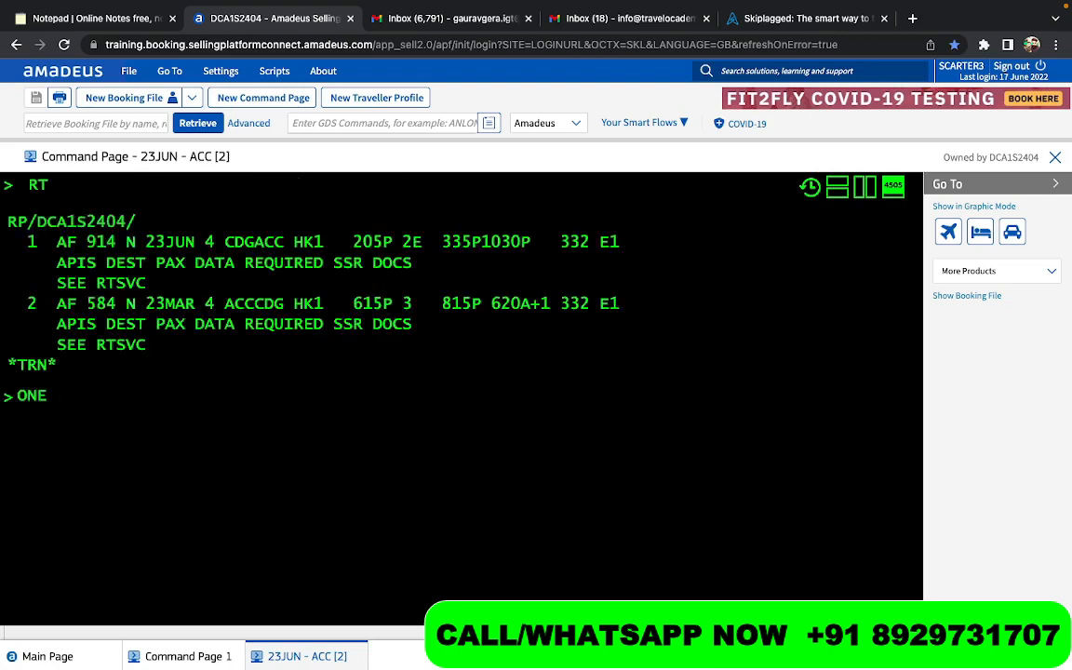
pyautogui.write('Y as r')
pyautogui.press('BackSpace')
pyautogui.write('Retyrn')
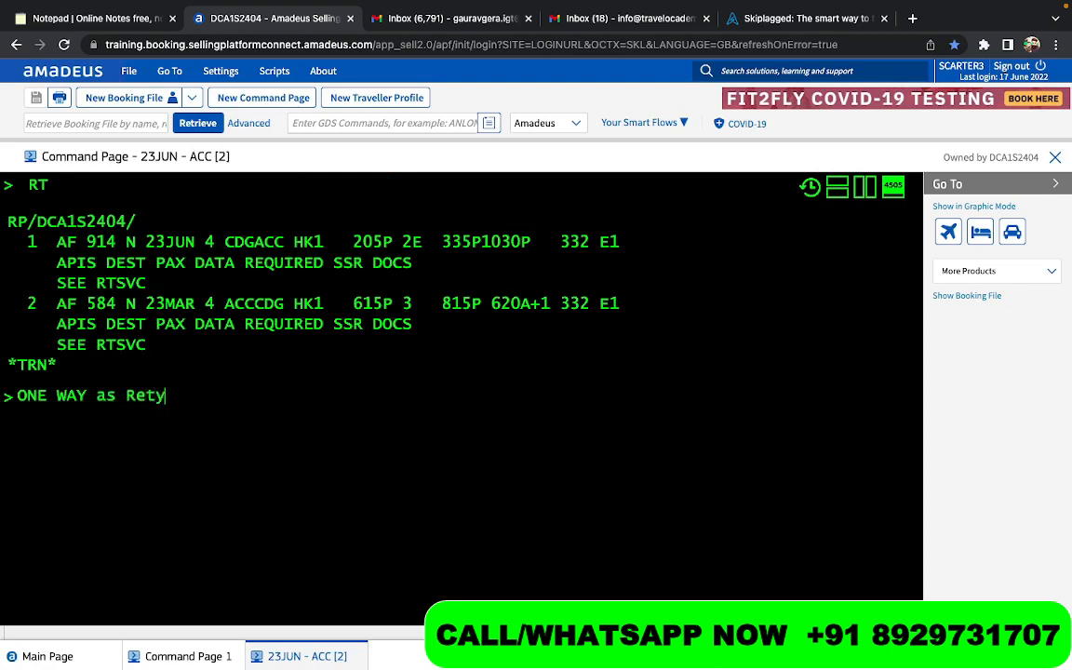
pyautogui.press('BackSpace')
pyautogui.press('BackSpace')
pyautogui.press('BackSpace')
pyautogui.write('urn')
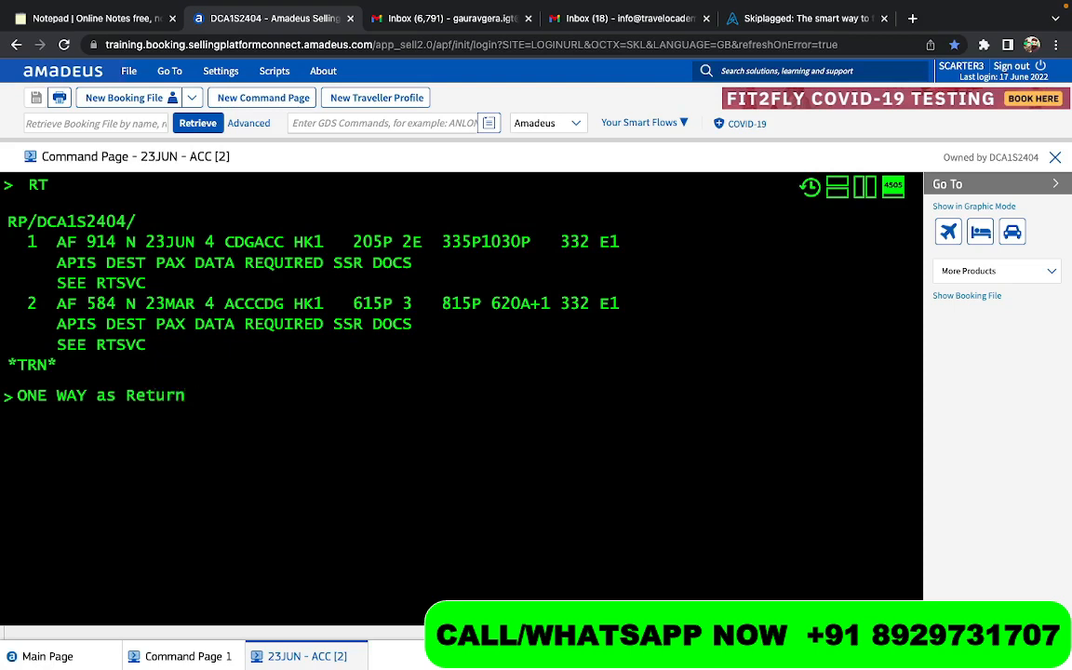